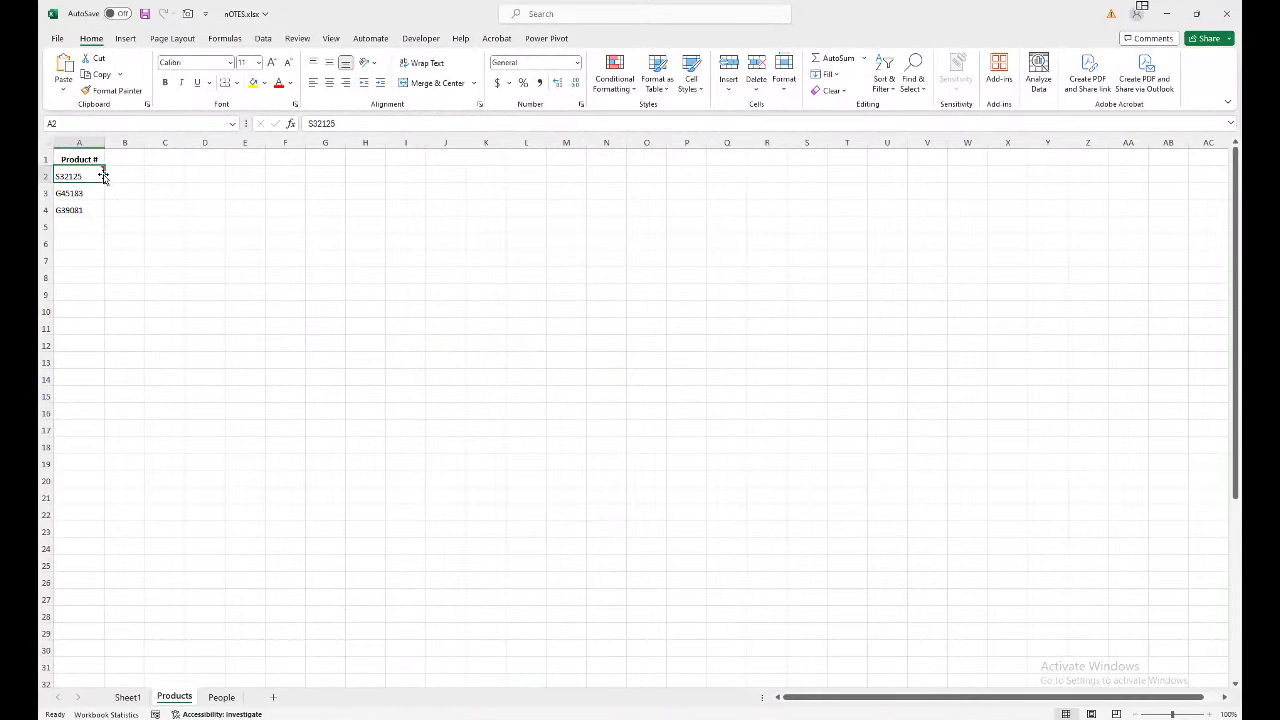
Step: Display the circular-saw photo note attached to product S32125 in cell A2
{"action": "key", "text": "ctrl+v"}
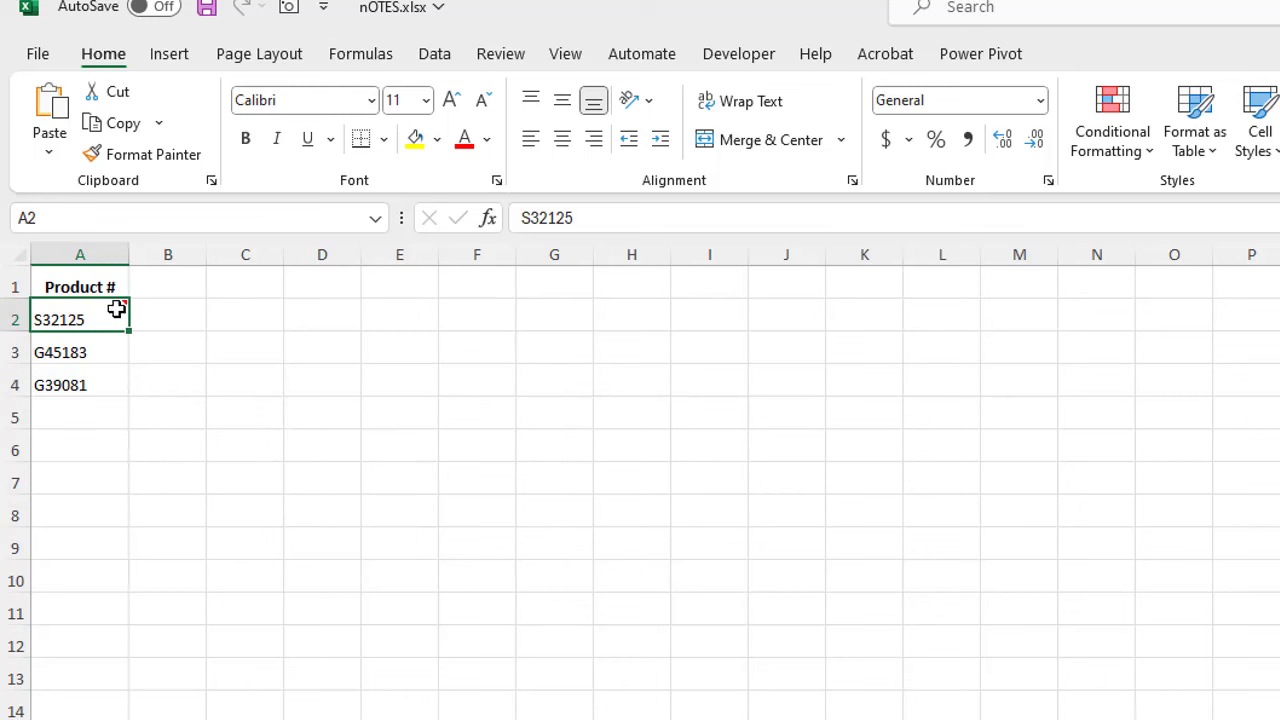
{"action": "mouse_move", "coordinate": [117, 307]}
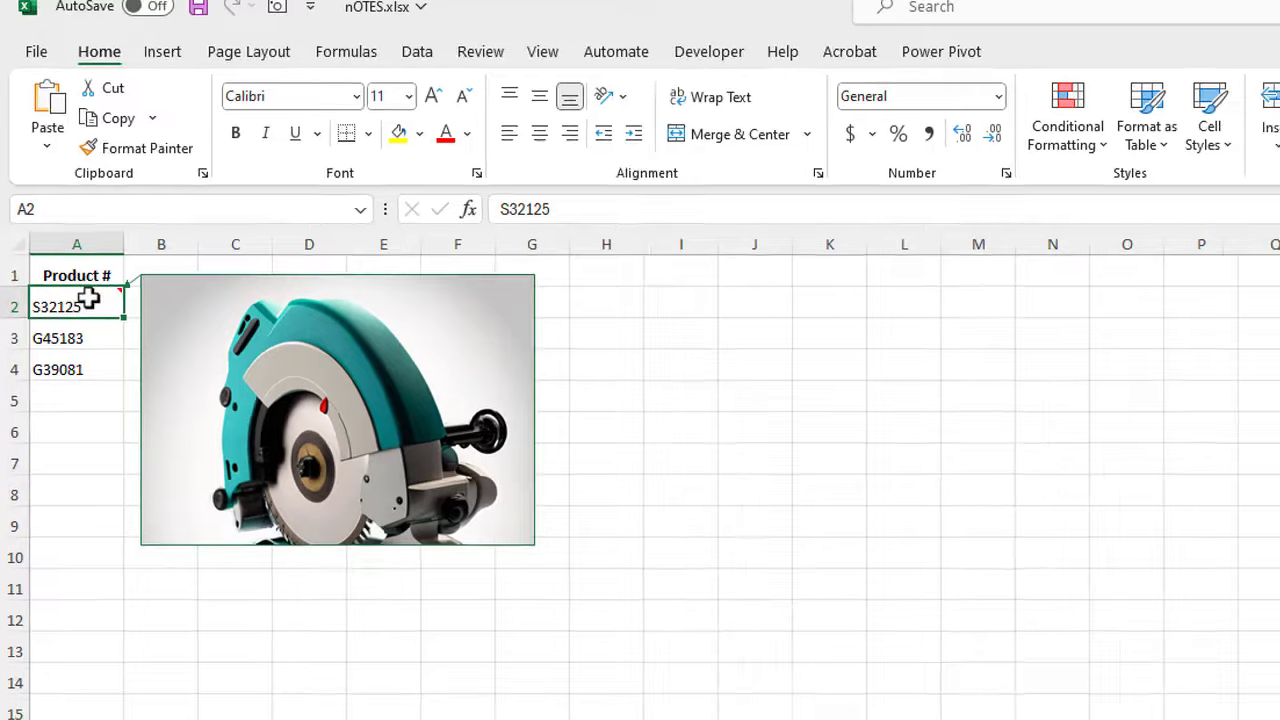
Step: Caption the A2 saw note 'Circular Saw' in bold 14 pt
{"action": "right_click", "coordinate": [100, 310]}
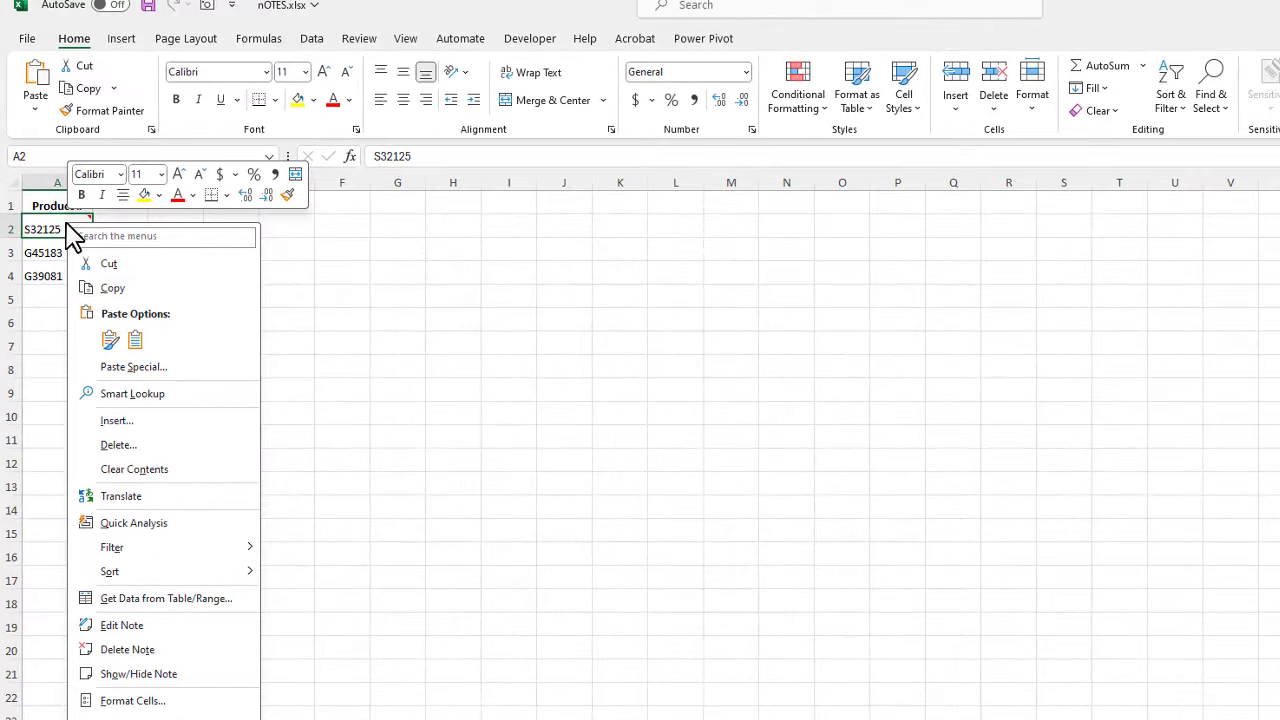
{"action": "left_click", "coordinate": [111, 628]}
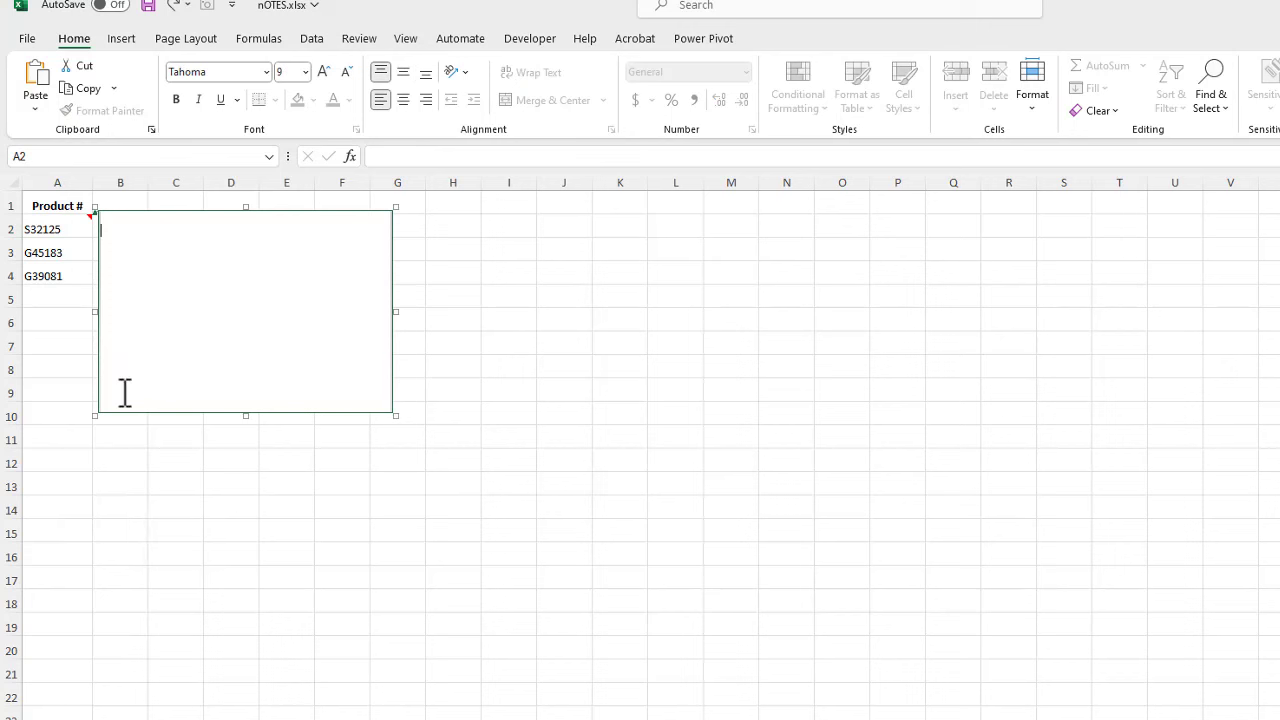
{"action": "type", "text": "Circular Saw"}
{"action": "left_click_drag", "start_coordinate": [161, 231], "coordinate": [100, 234]}
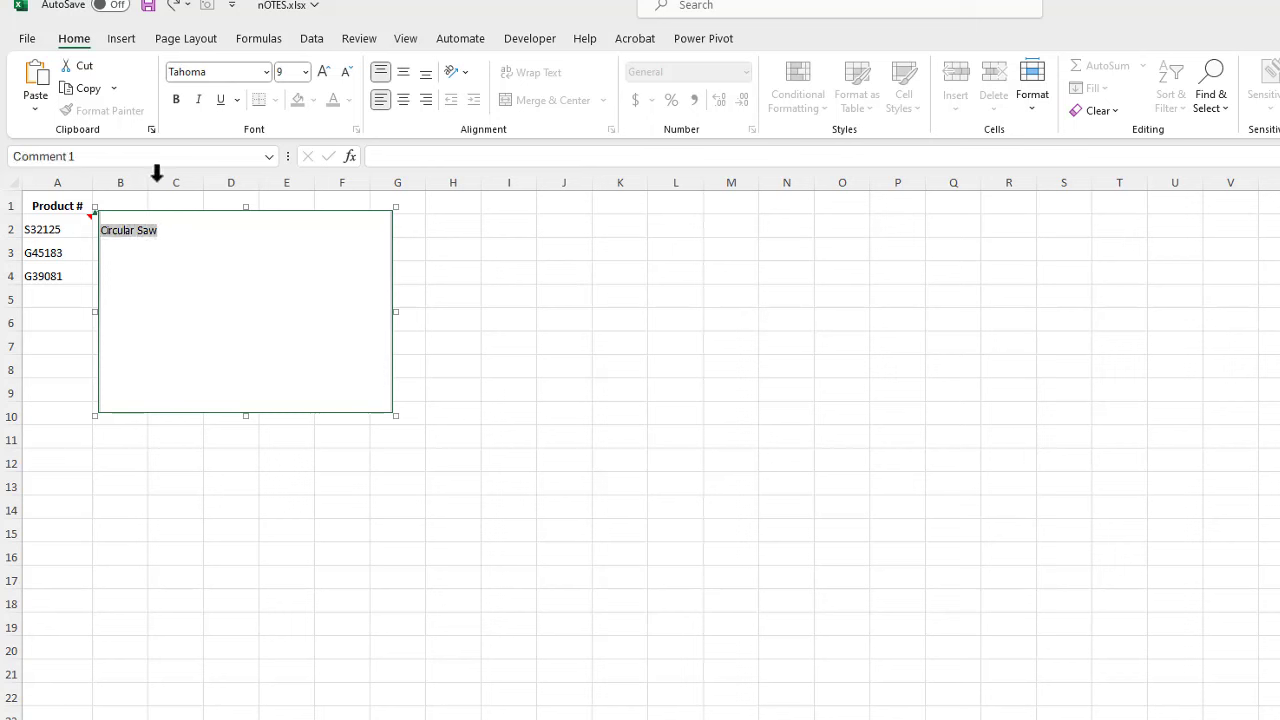
{"action": "left_click", "coordinate": [177, 99]}
{"action": "left_click", "coordinate": [305, 72]}
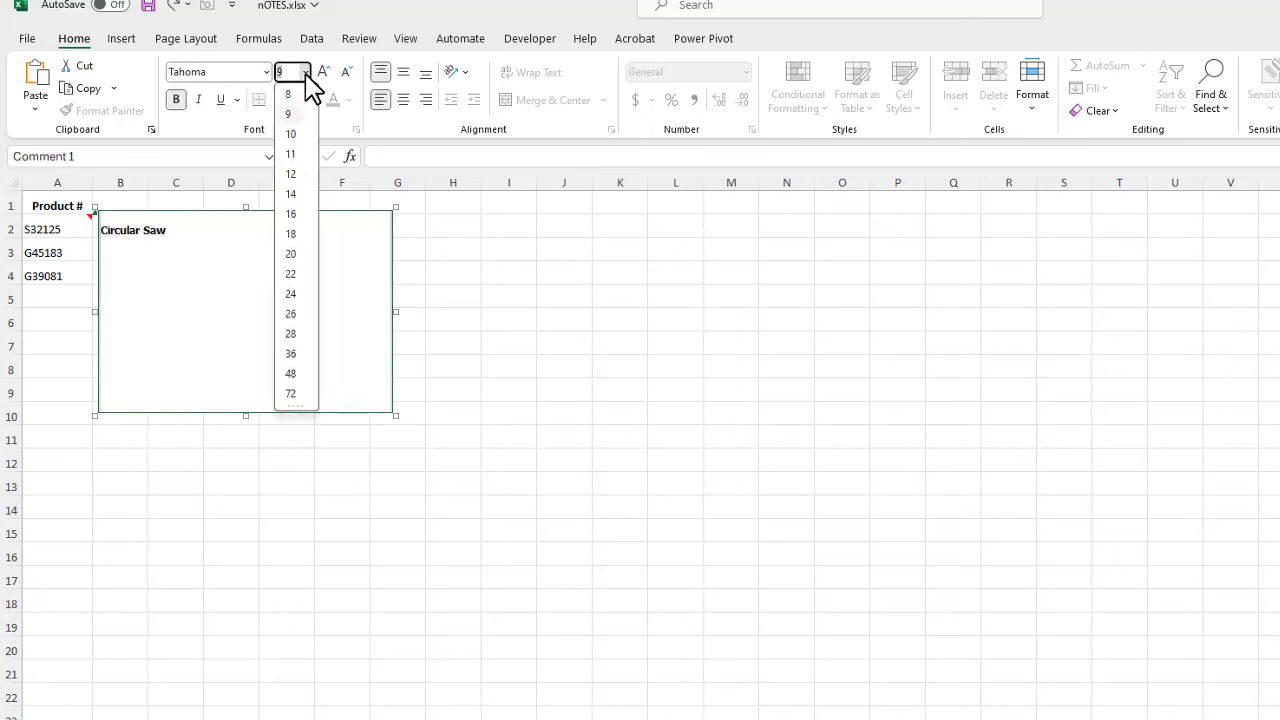
{"action": "left_click", "coordinate": [296, 192]}
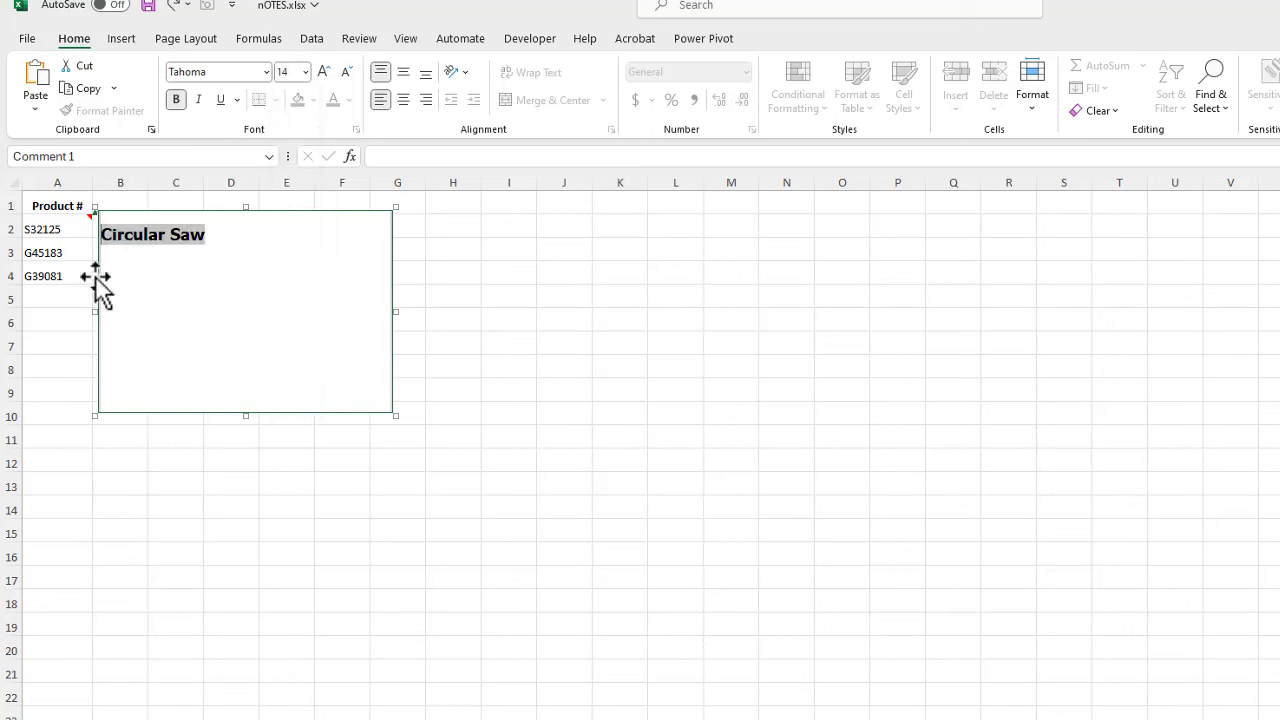
{"action": "left_click", "coordinate": [57, 318]}
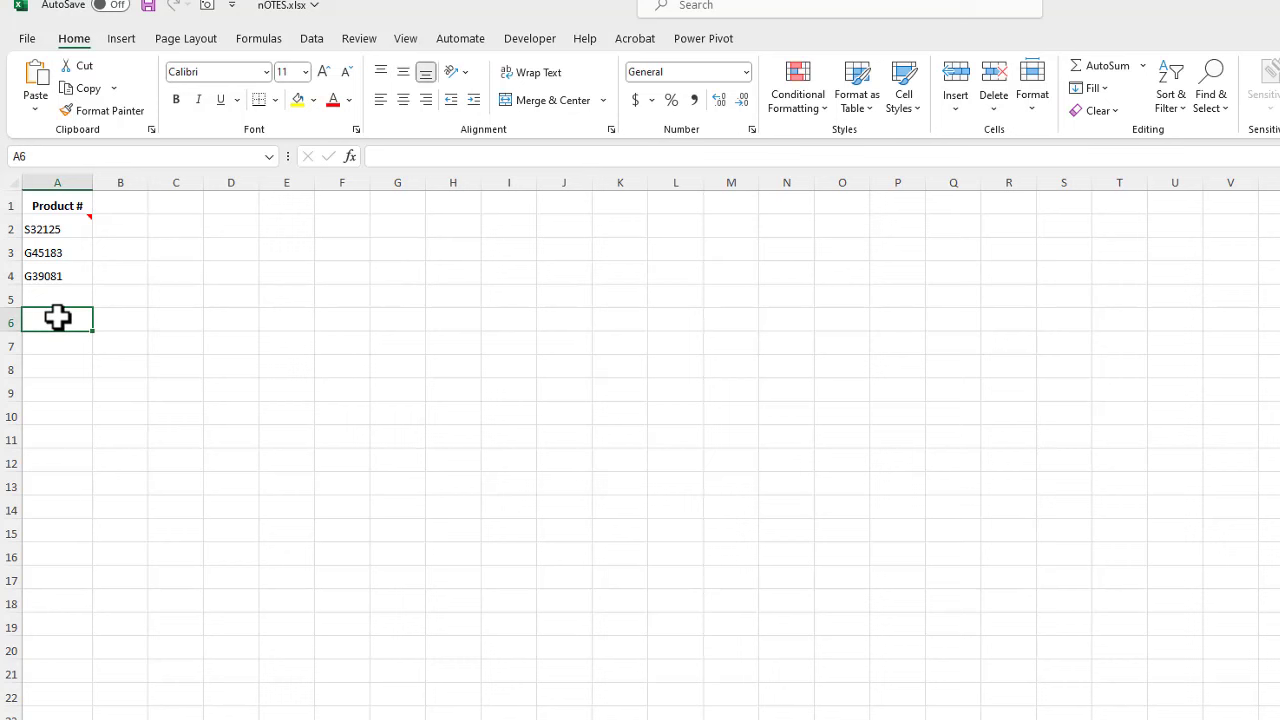
{"action": "mouse_move", "coordinate": [86, 218]}
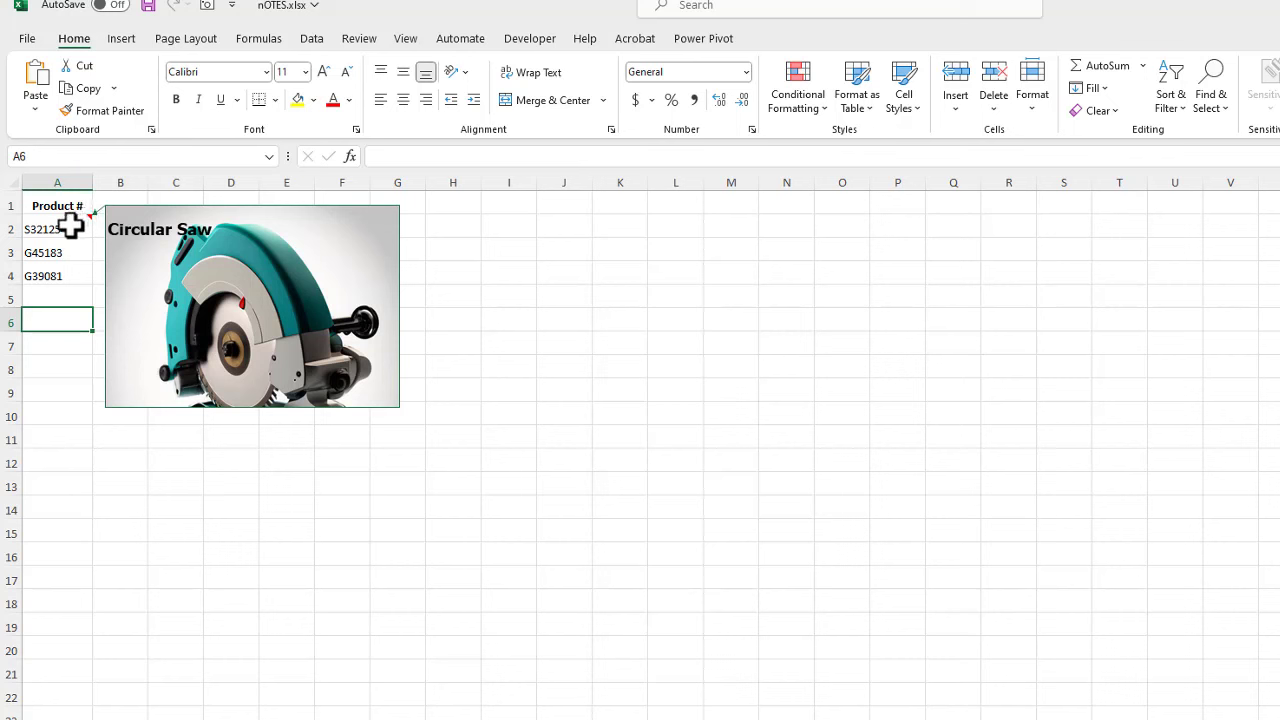
Step: Right-align the 'Circular Saw' caption in the S32125 note
{"action": "right_click", "coordinate": [66, 228]}
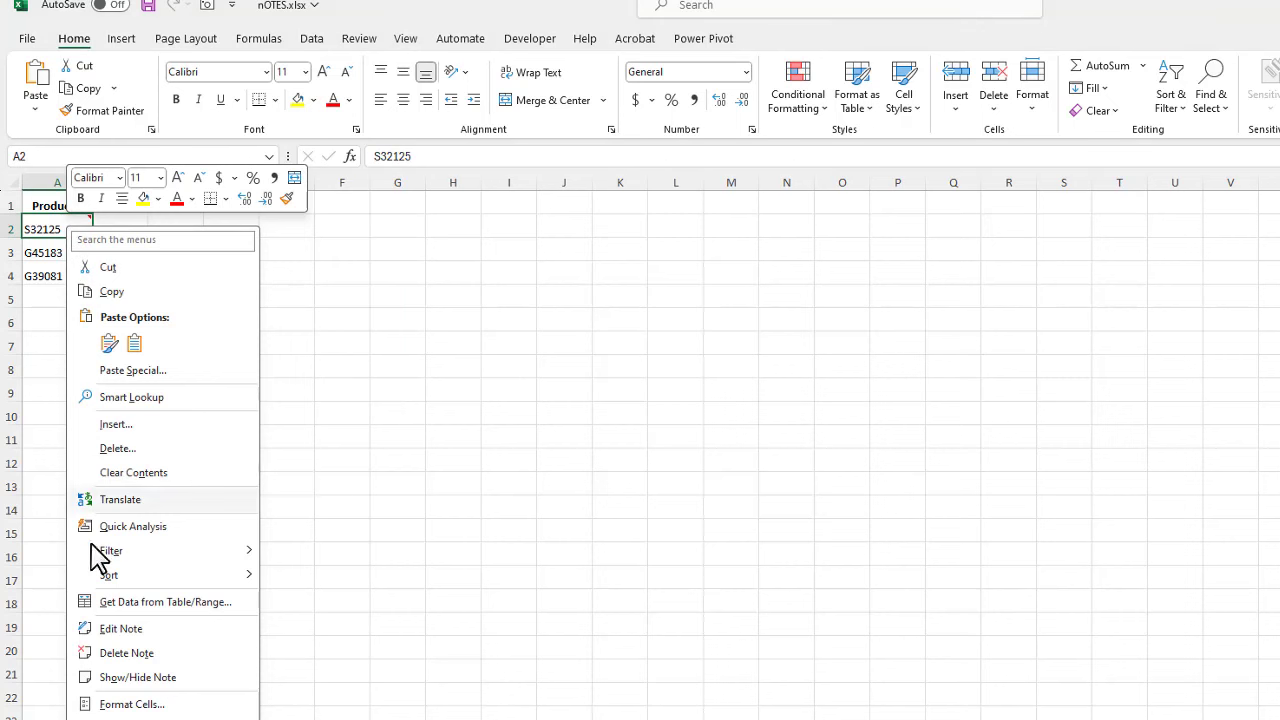
{"action": "left_click", "coordinate": [120, 630]}
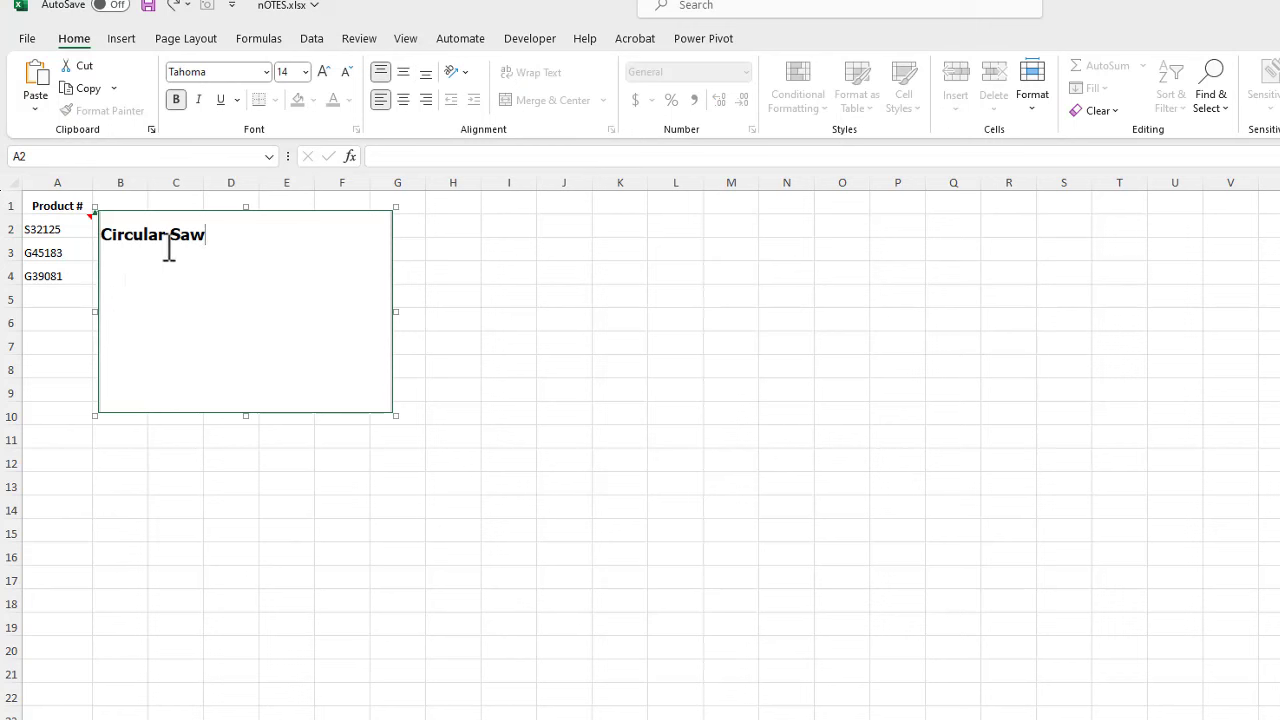
{"action": "left_click_drag", "start_coordinate": [208, 234], "coordinate": [99, 232]}
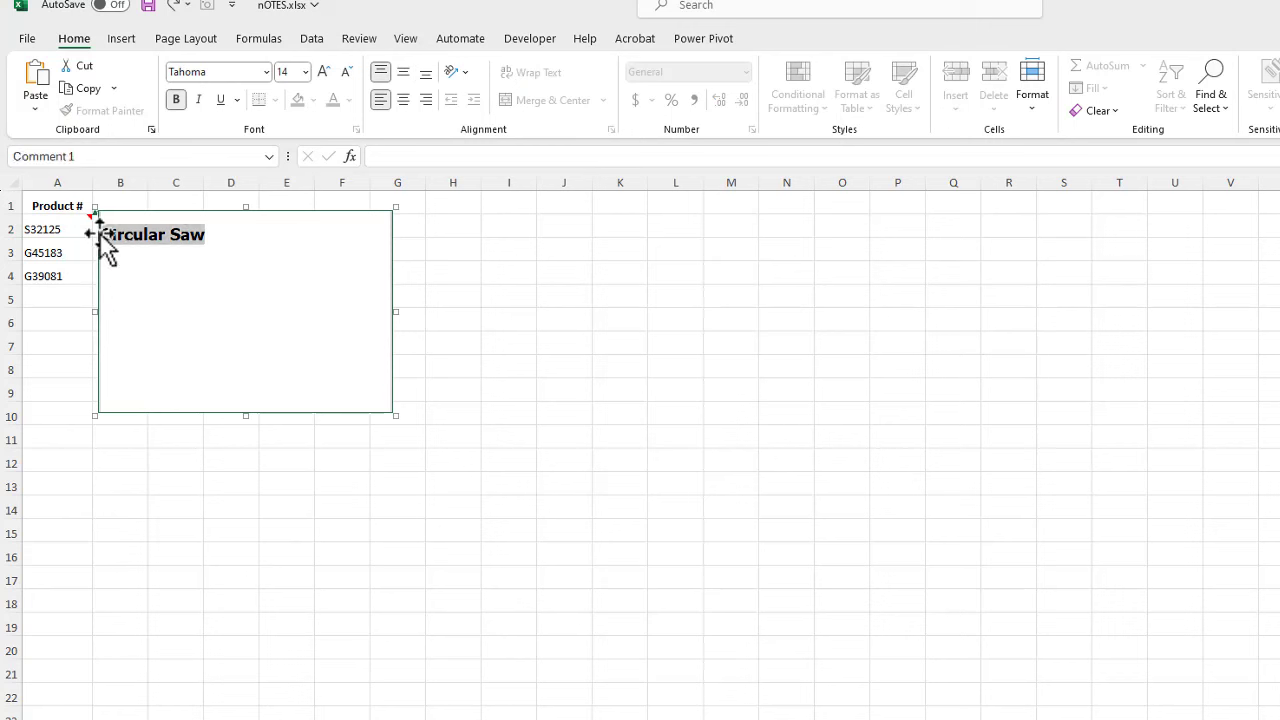
{"action": "left_click", "coordinate": [426, 100]}
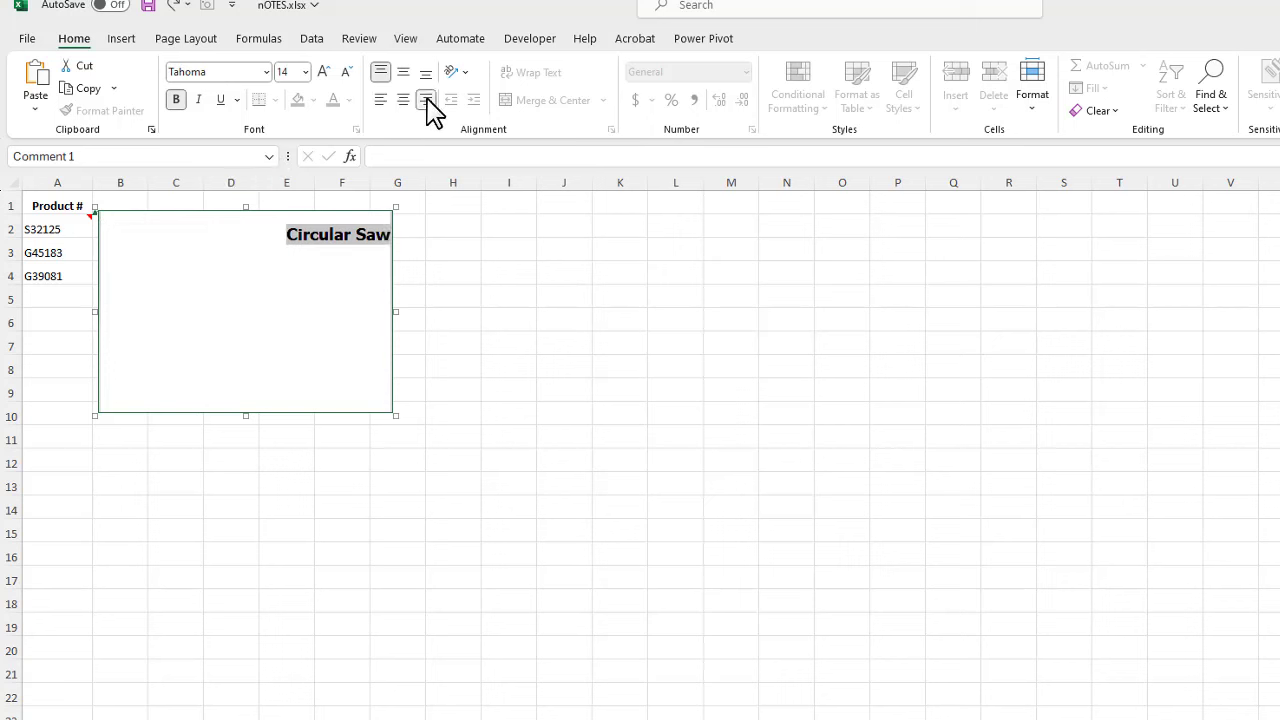
{"action": "left_click", "coordinate": [70, 300]}
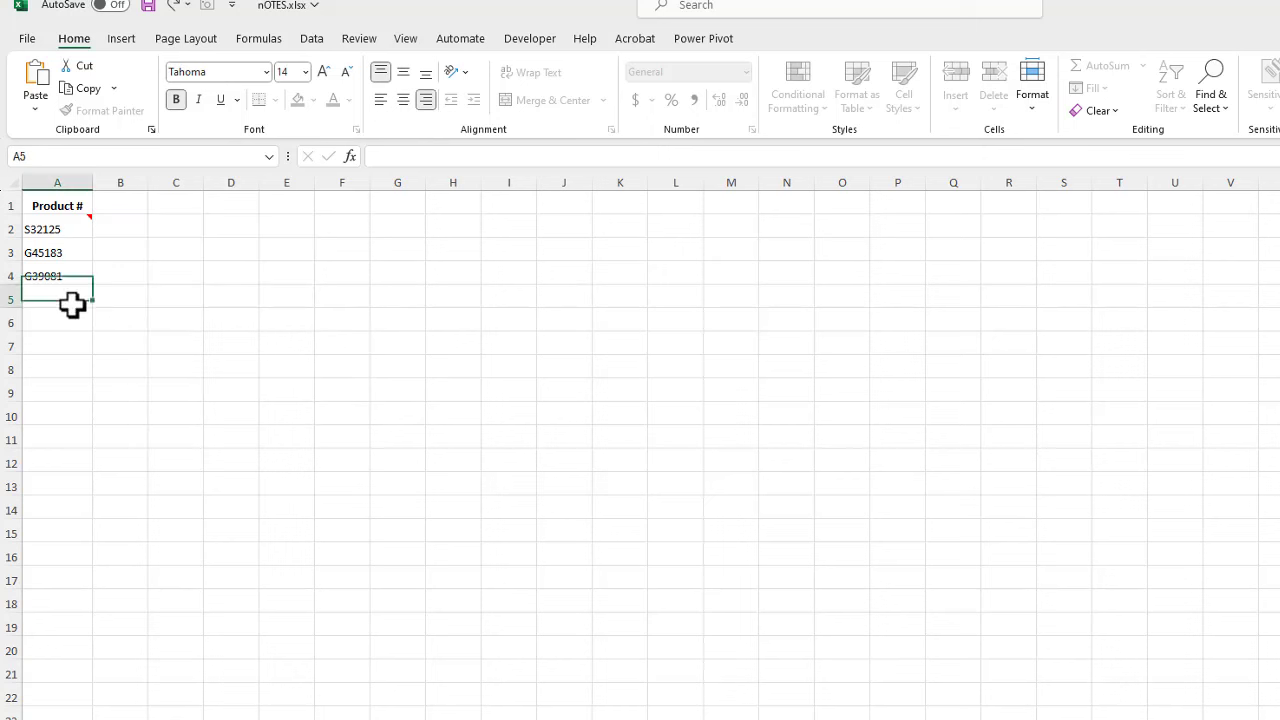
{"action": "mouse_move", "coordinate": [82, 229]}
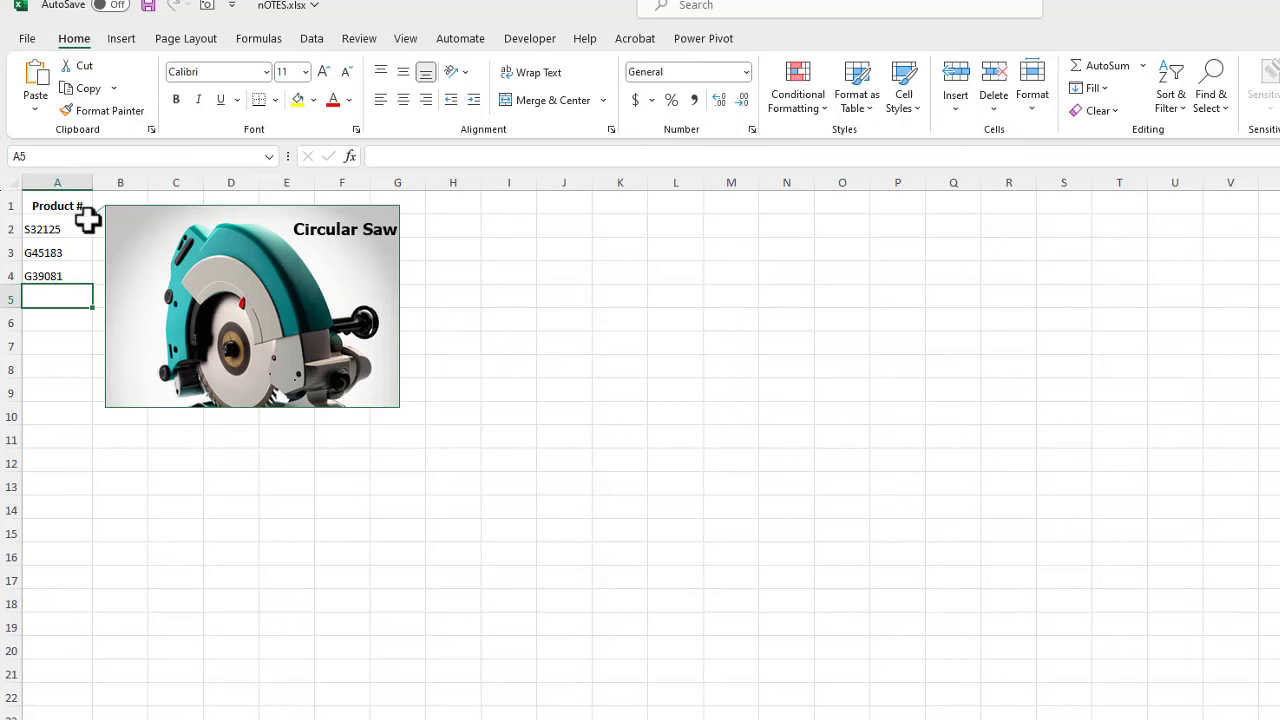
Step: Create a new note on cell A3 (G45183) and erase its author name line
{"action": "left_click", "coordinate": [70, 253]}
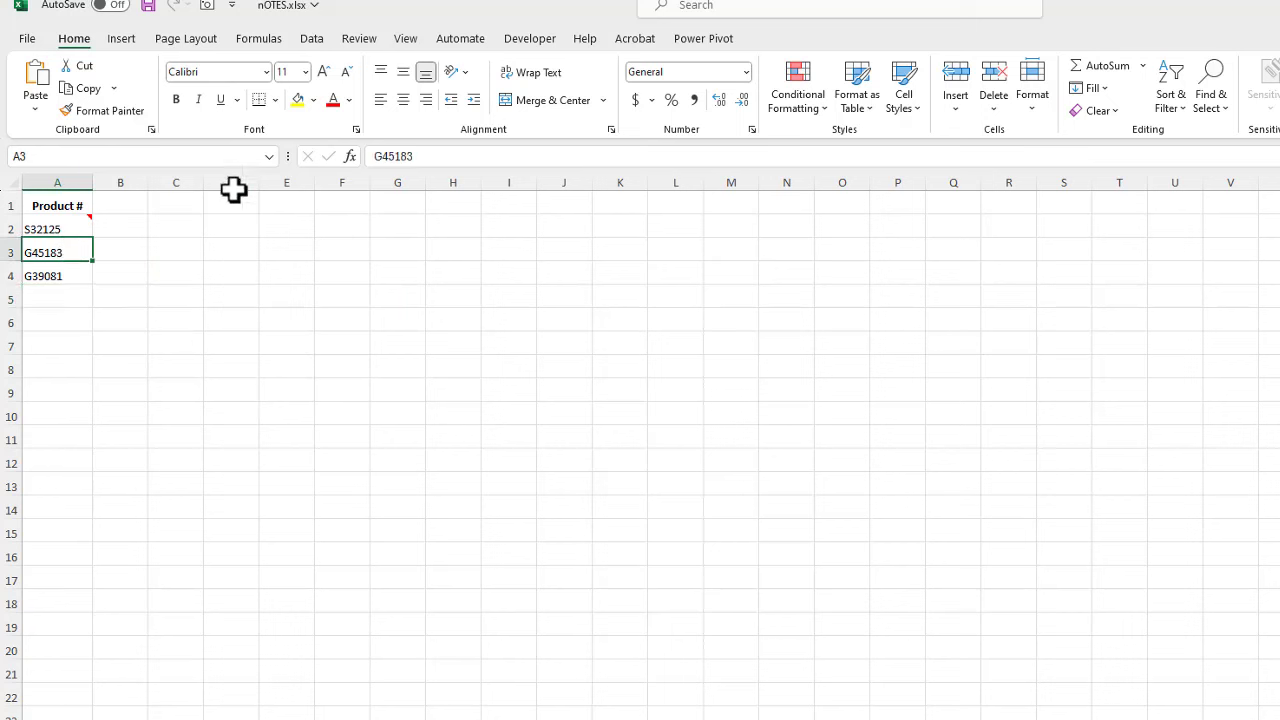
{"action": "left_click", "coordinate": [357, 44]}
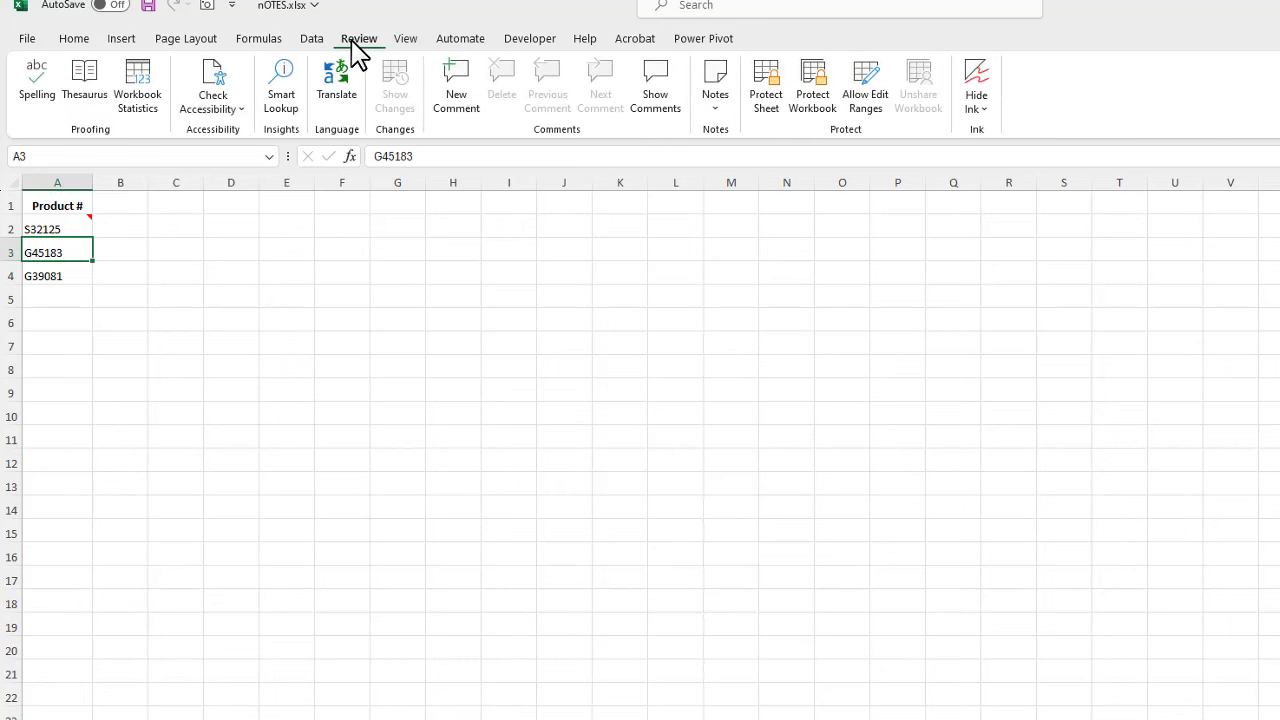
{"action": "left_click", "coordinate": [715, 100]}
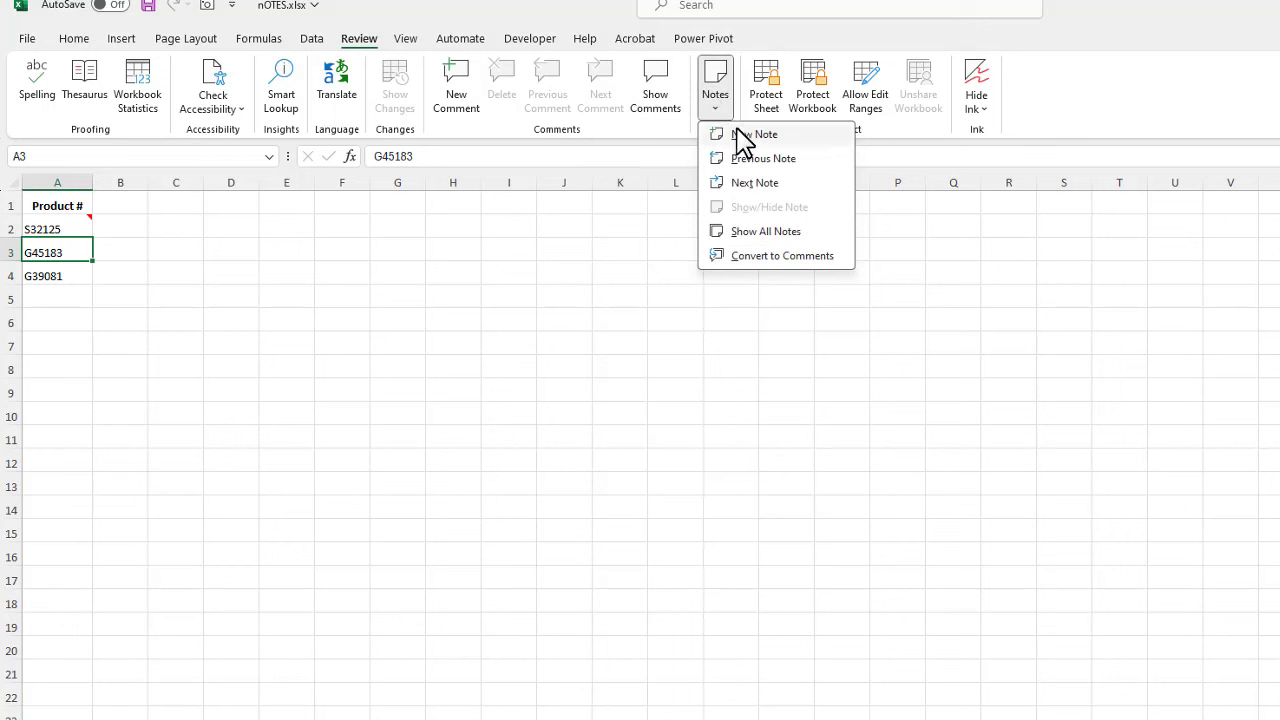
{"action": "left_click", "coordinate": [737, 133]}
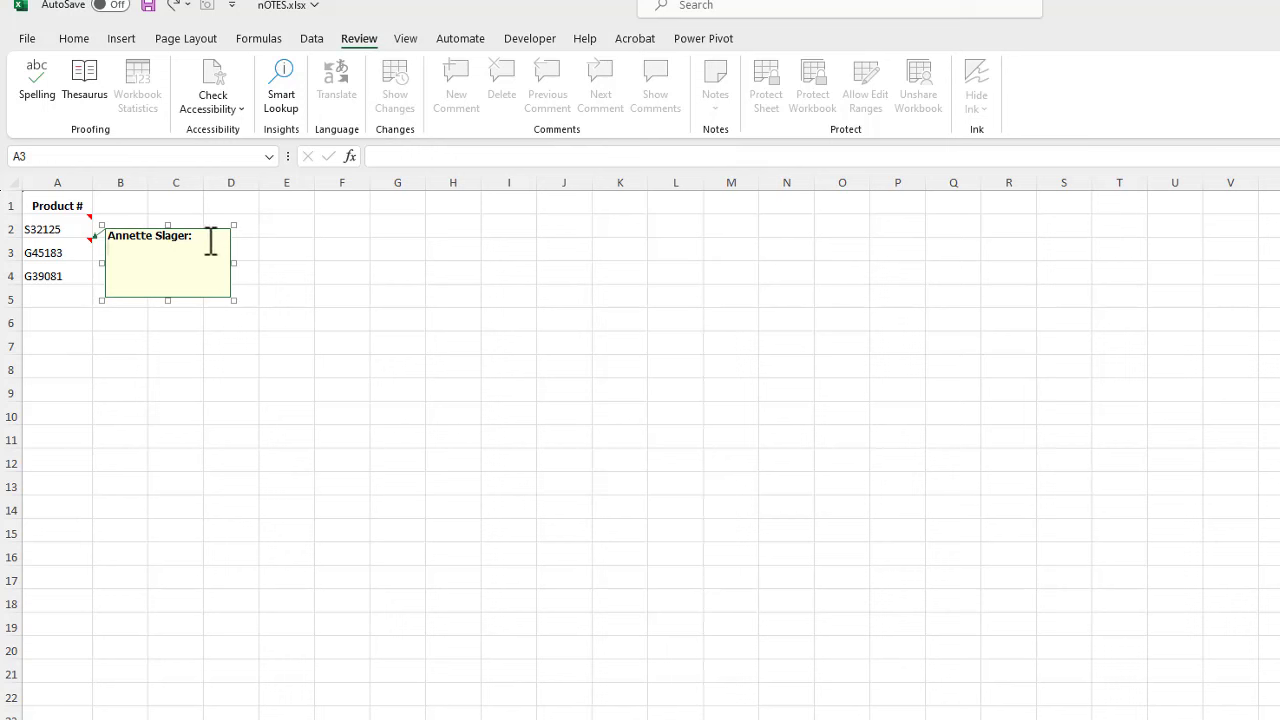
{"action": "left_click_drag", "start_coordinate": [205, 238], "coordinate": [112, 235]}
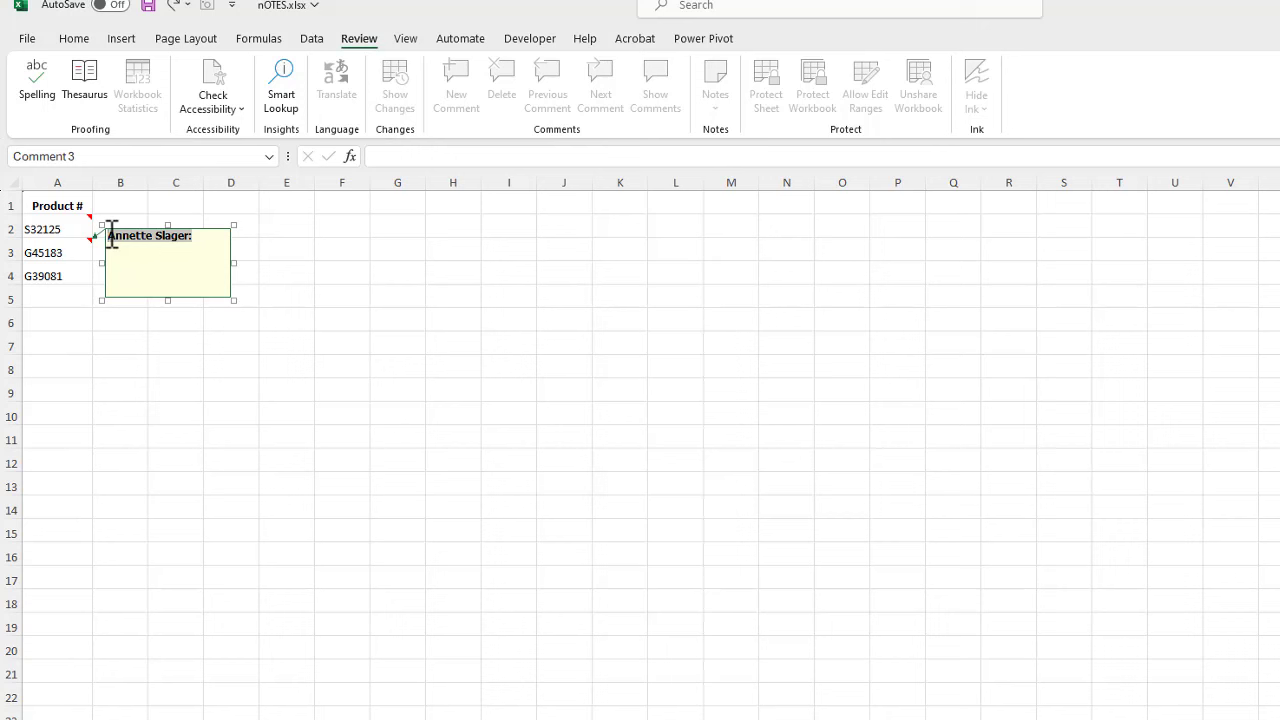
{"action": "key", "text": "BackSpace"}
Step: Open the Format Comment settings for the empty A3 note
{"action": "right_click", "coordinate": [116, 228]}
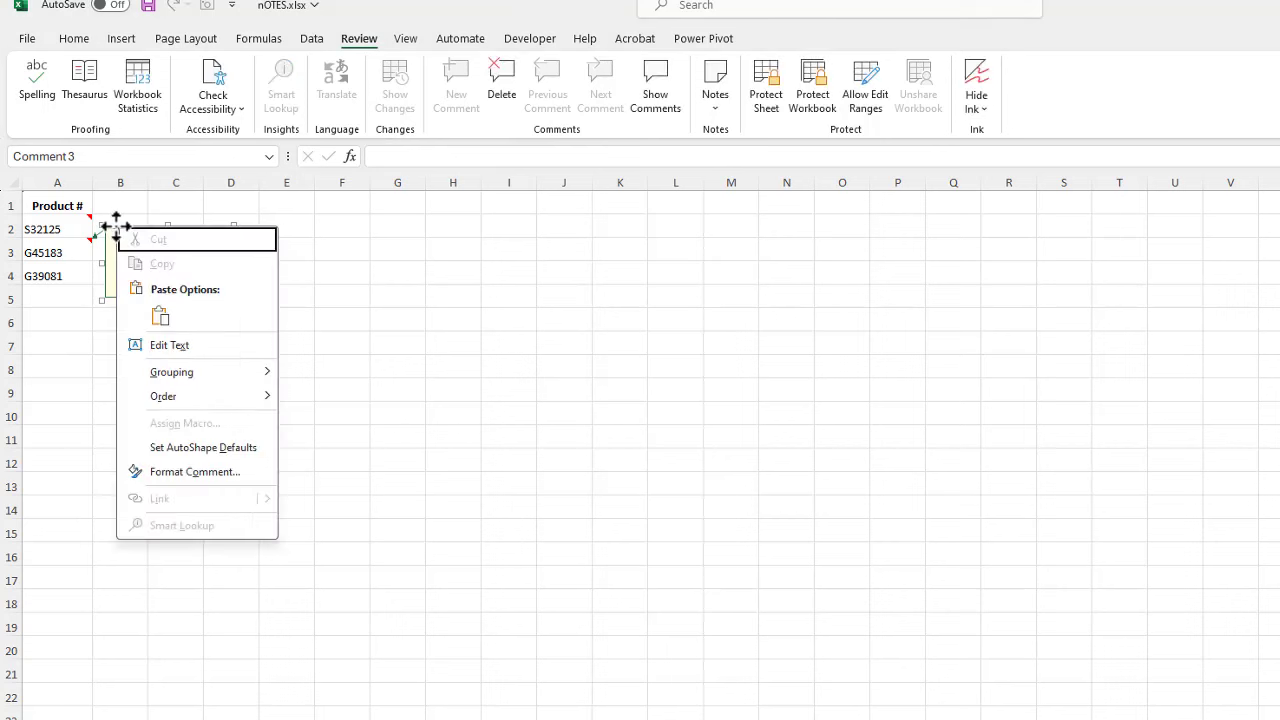
{"action": "left_click", "coordinate": [172, 480]}
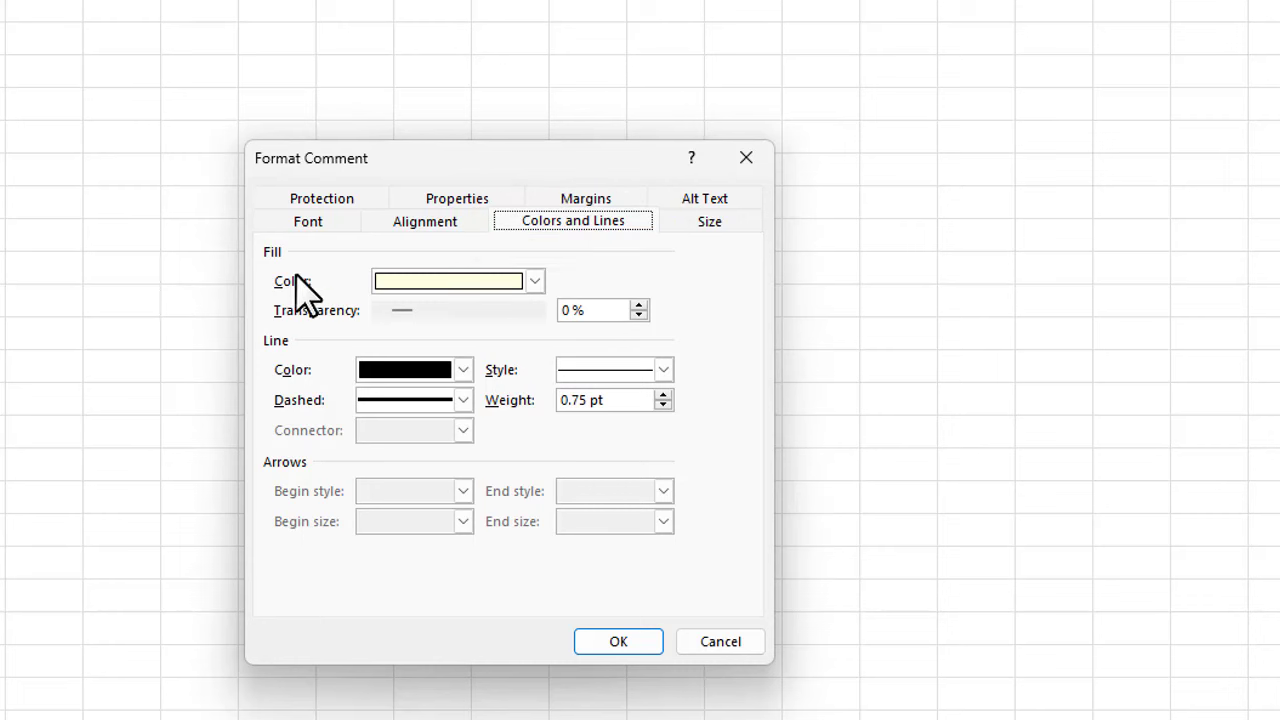
Step: Go to the note fill's Fill Effects Picture tab and start selecting an image
{"action": "left_click", "coordinate": [537, 281]}
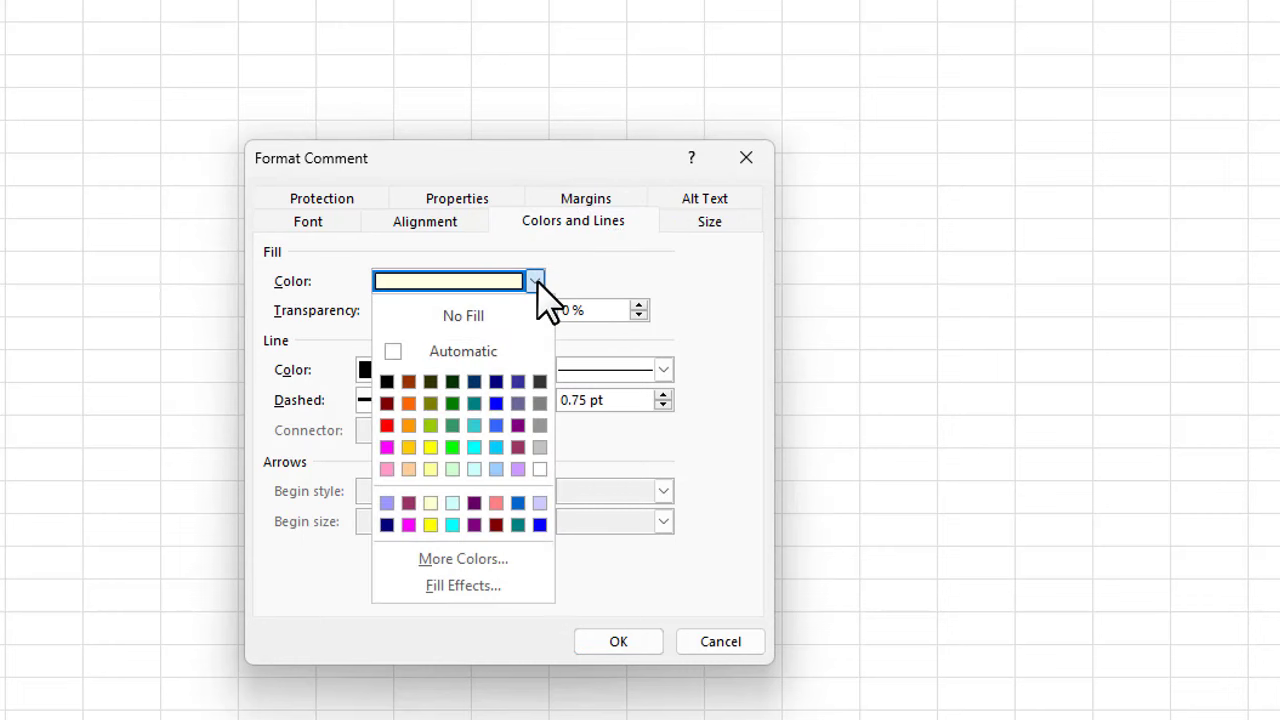
{"action": "left_click", "coordinate": [468, 586]}
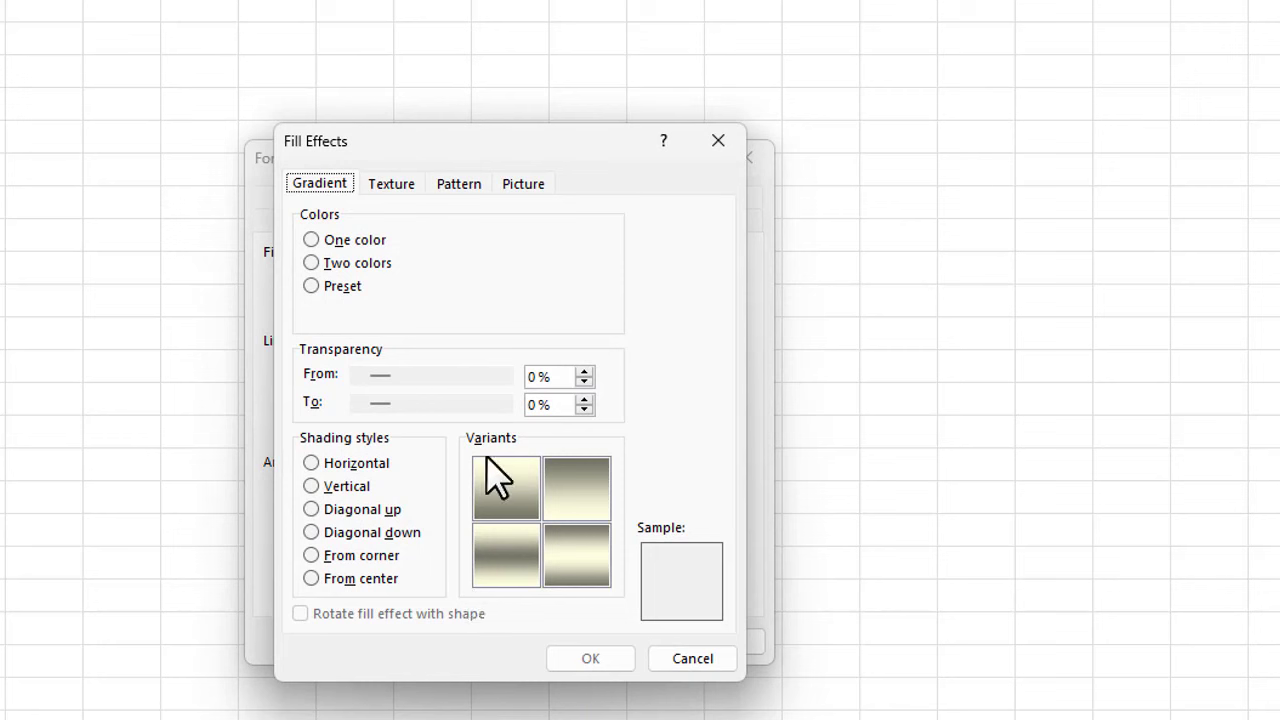
{"action": "left_click", "coordinate": [510, 188]}
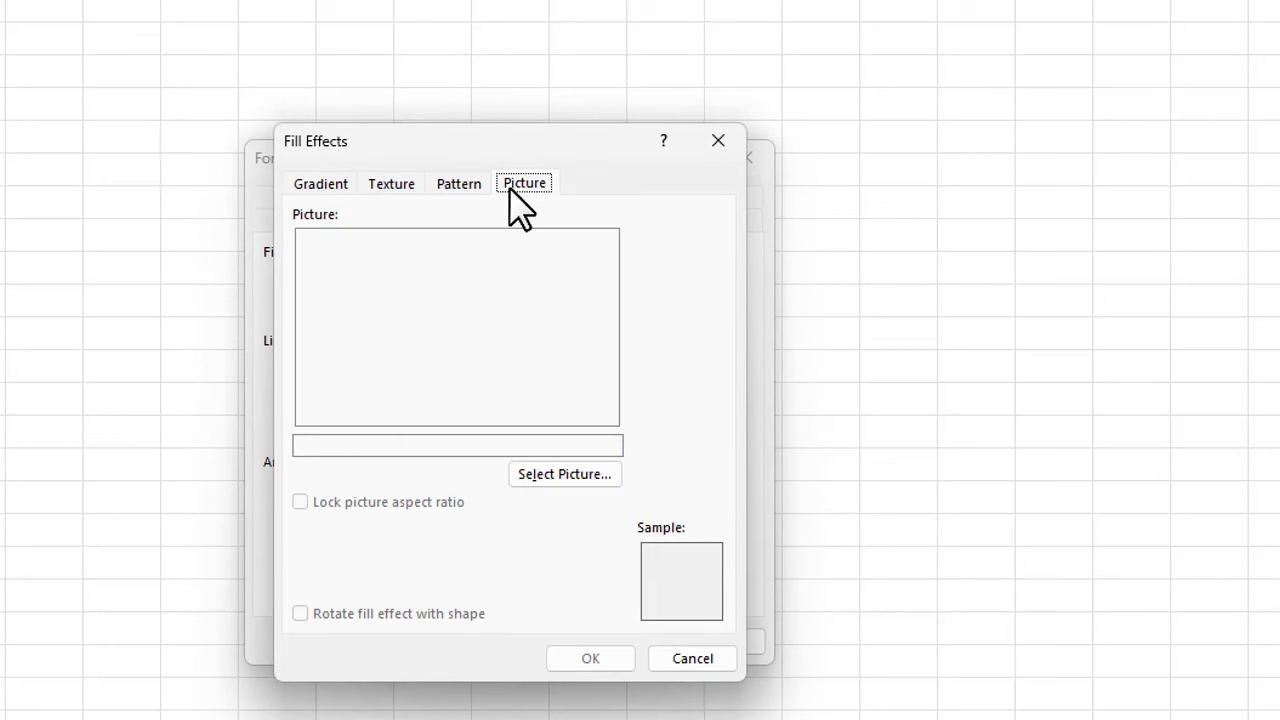
{"action": "left_click", "coordinate": [527, 474]}
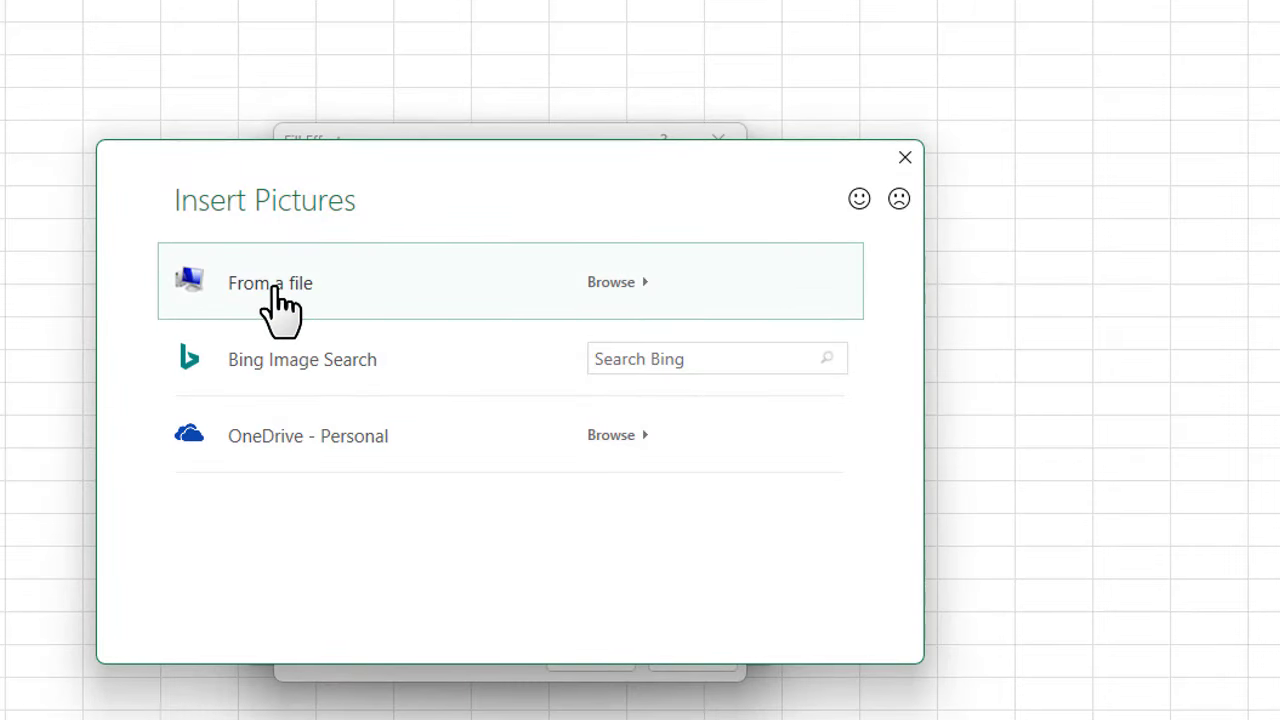
Step: Fill the G45183 note with Router.png from file, with picture aspect ratio locked
{"action": "left_click", "coordinate": [274, 288]}
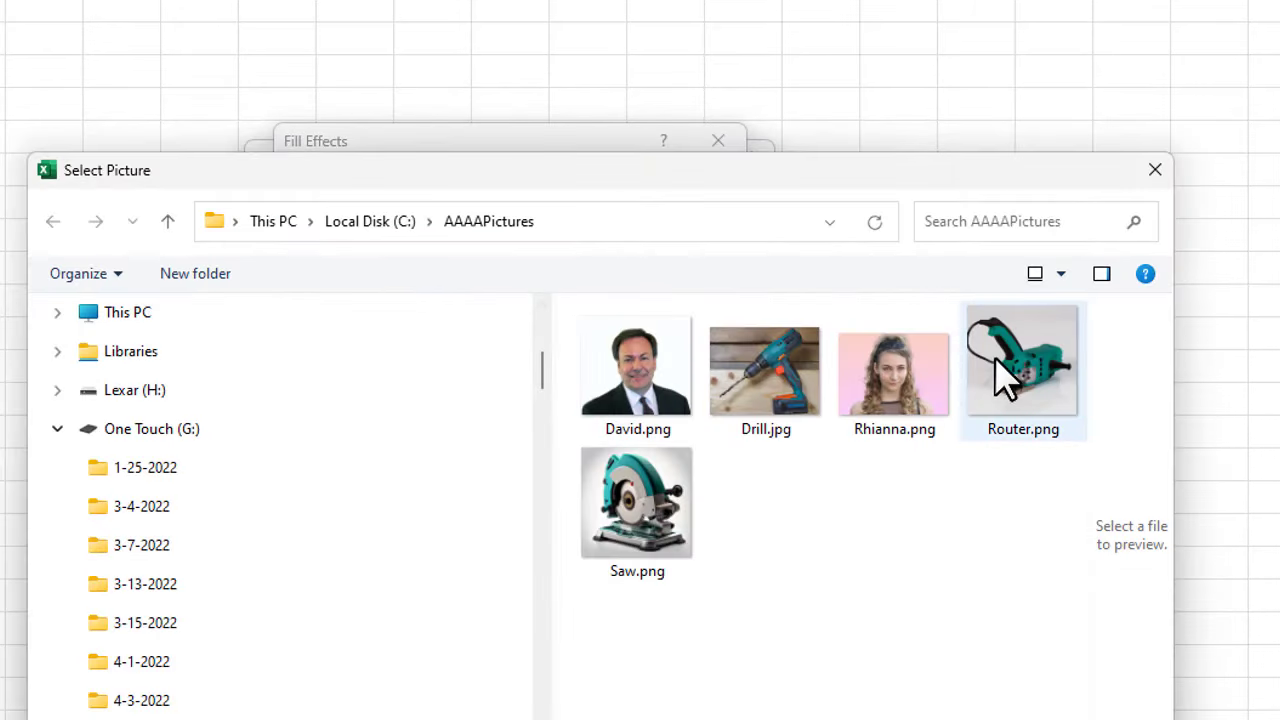
{"action": "left_click", "coordinate": [1005, 375]}
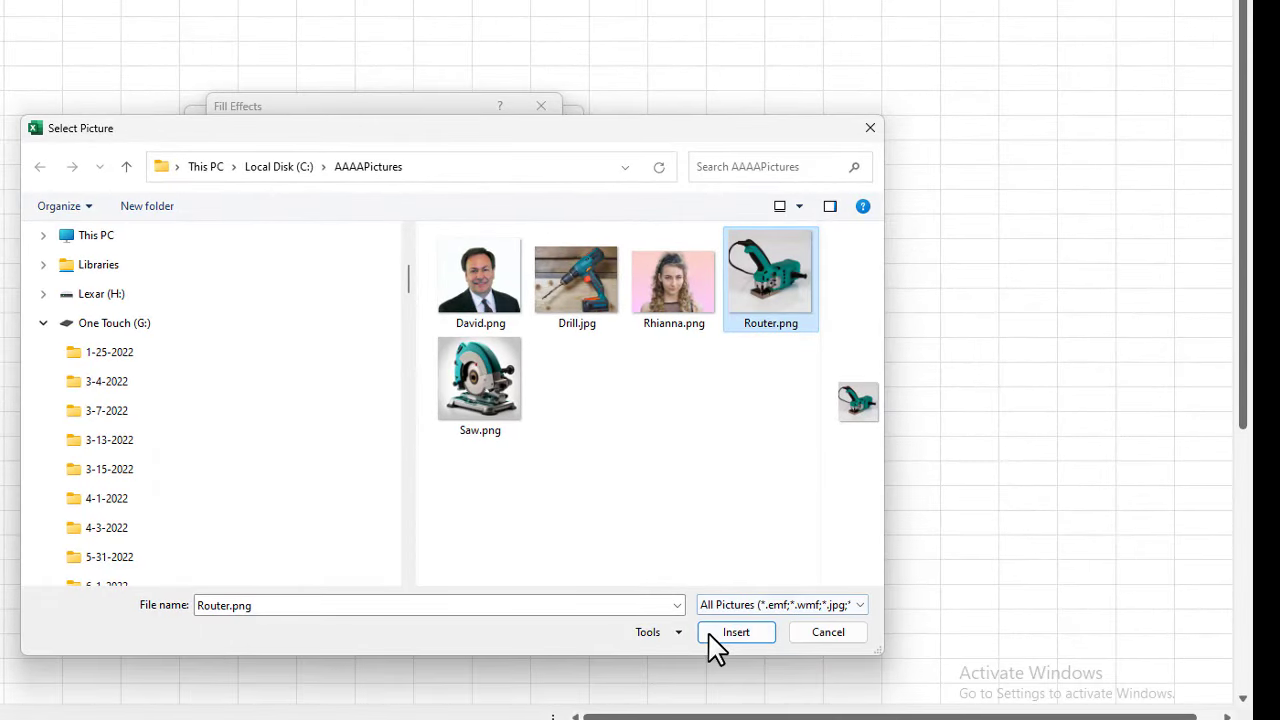
{"action": "left_click", "coordinate": [712, 636]}
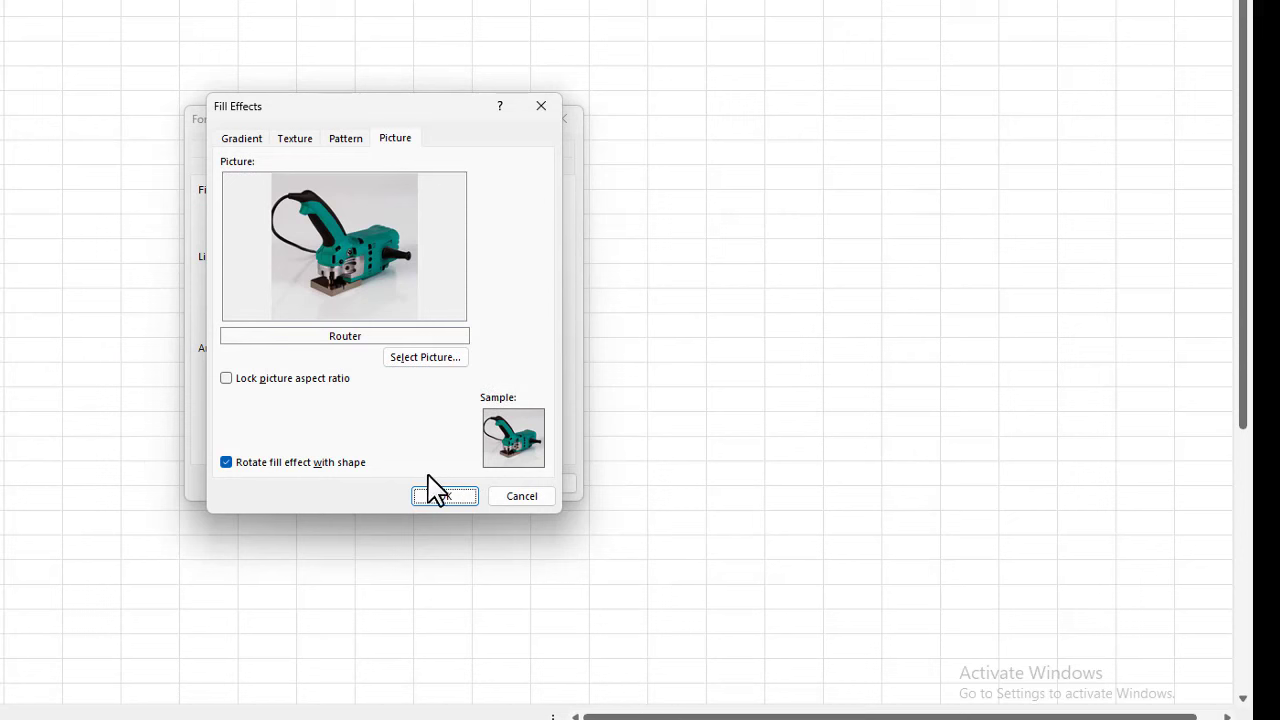
{"action": "left_click", "coordinate": [227, 381]}
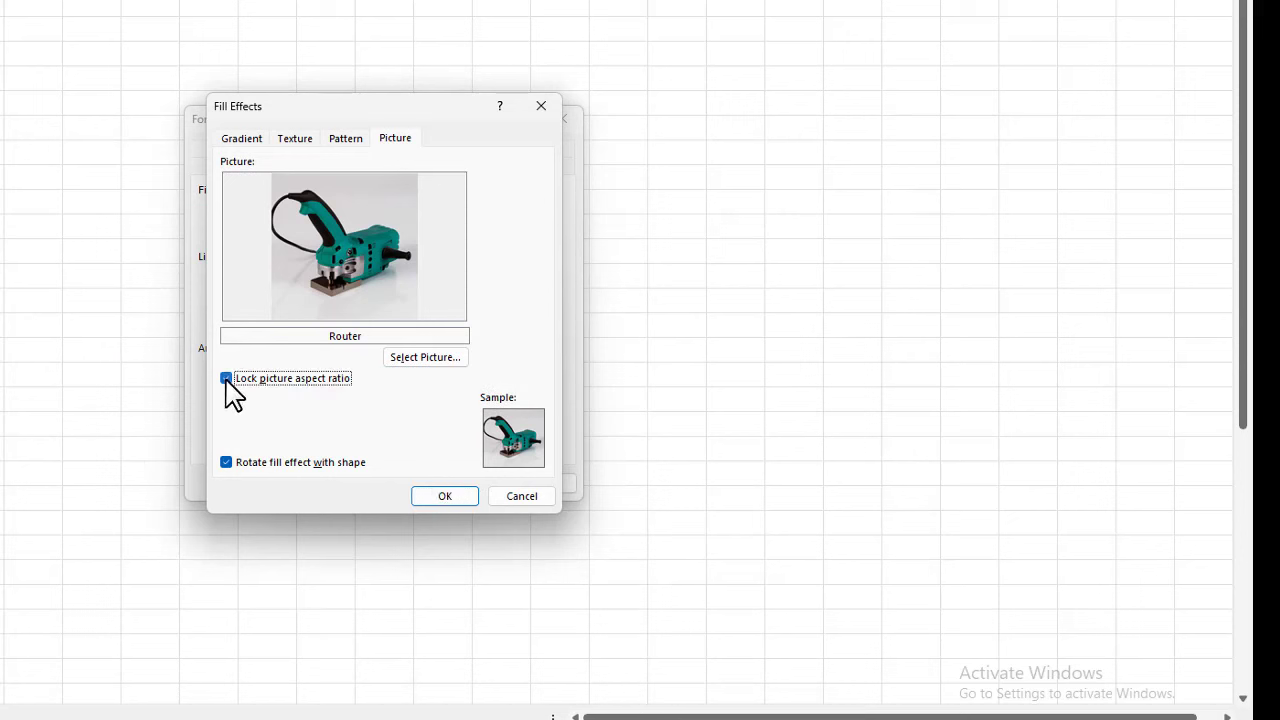
{"action": "left_click", "coordinate": [432, 490]}
{"action": "left_click", "coordinate": [445, 486]}
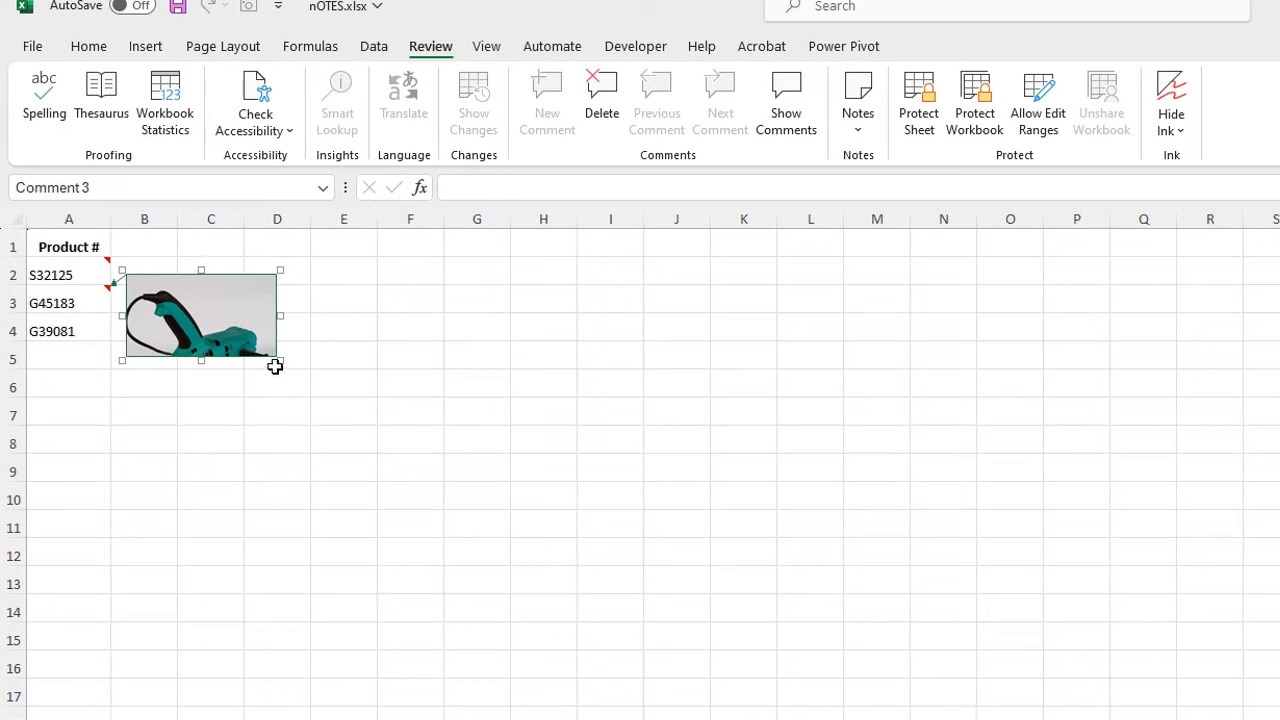
Step: Drag the router note's corner outward so the full router photo shows
{"action": "left_click_drag", "start_coordinate": [280, 360], "coordinate": [345, 427]}
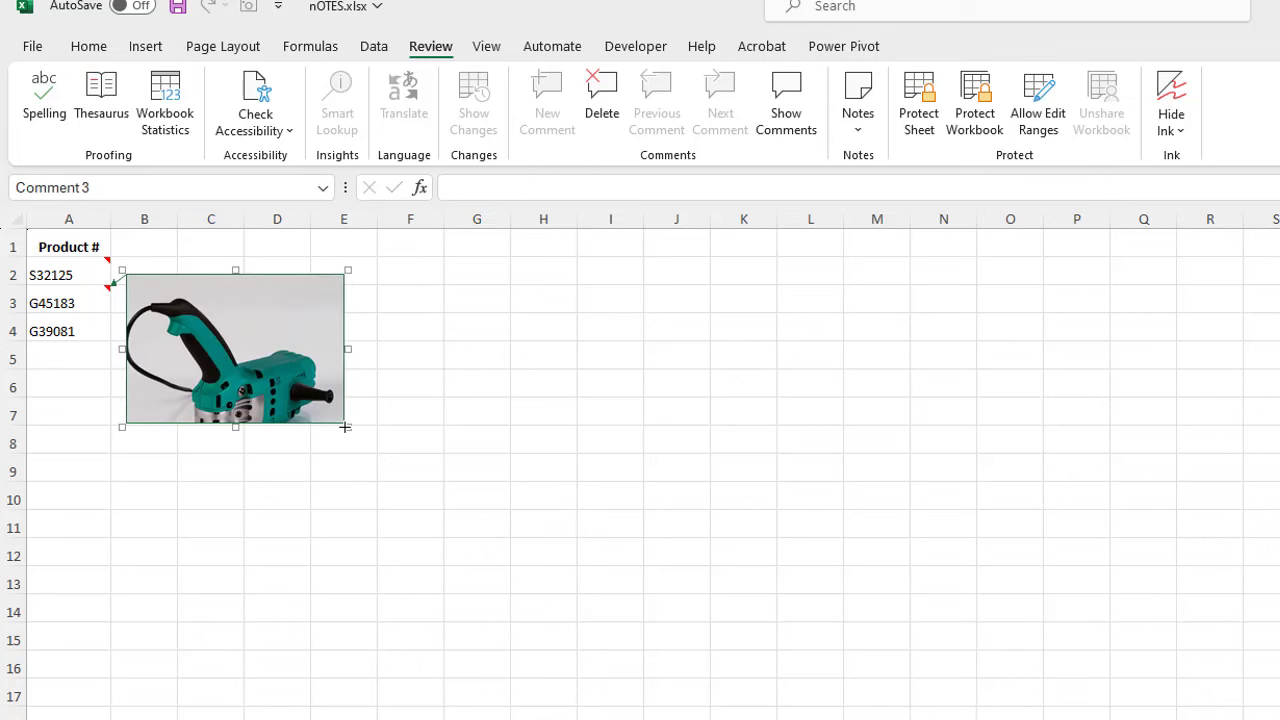
{"action": "left_click", "coordinate": [90, 360]}
{"action": "mouse_move", "coordinate": [104, 292]}
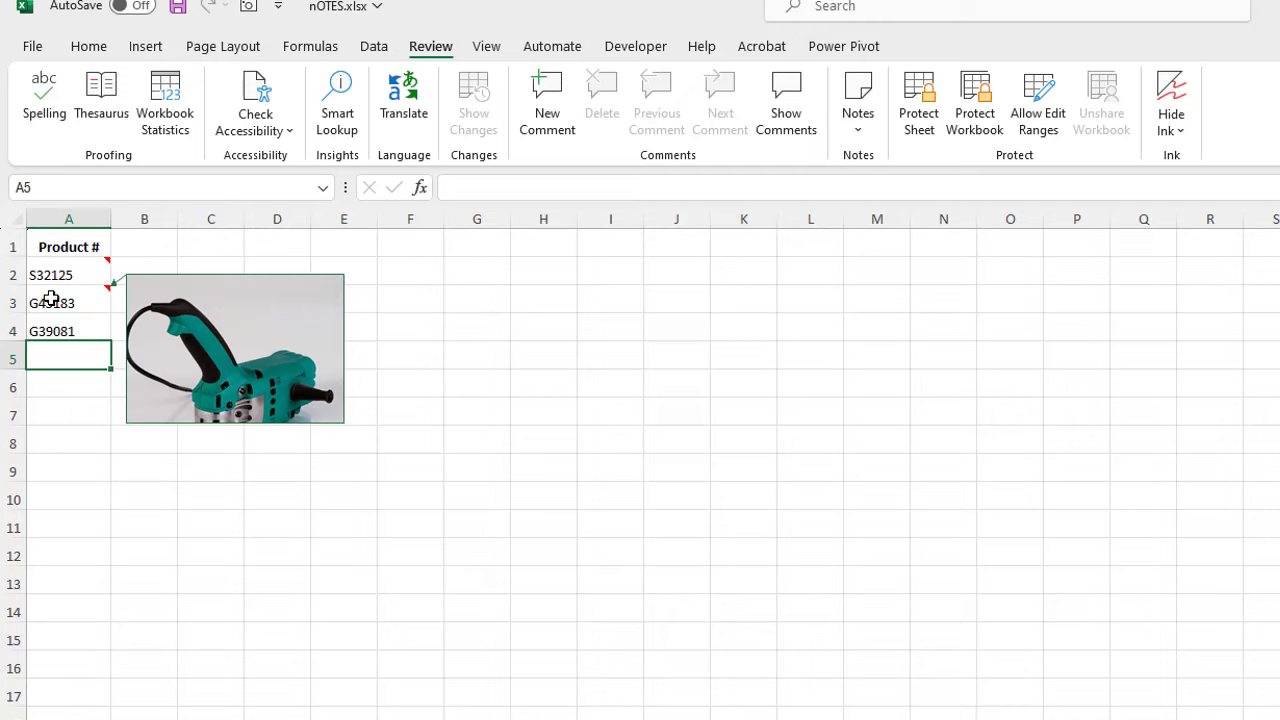
Step: Stretch the G45183 router note down to about row 10, then close it
{"action": "right_click", "coordinate": [52, 300]}
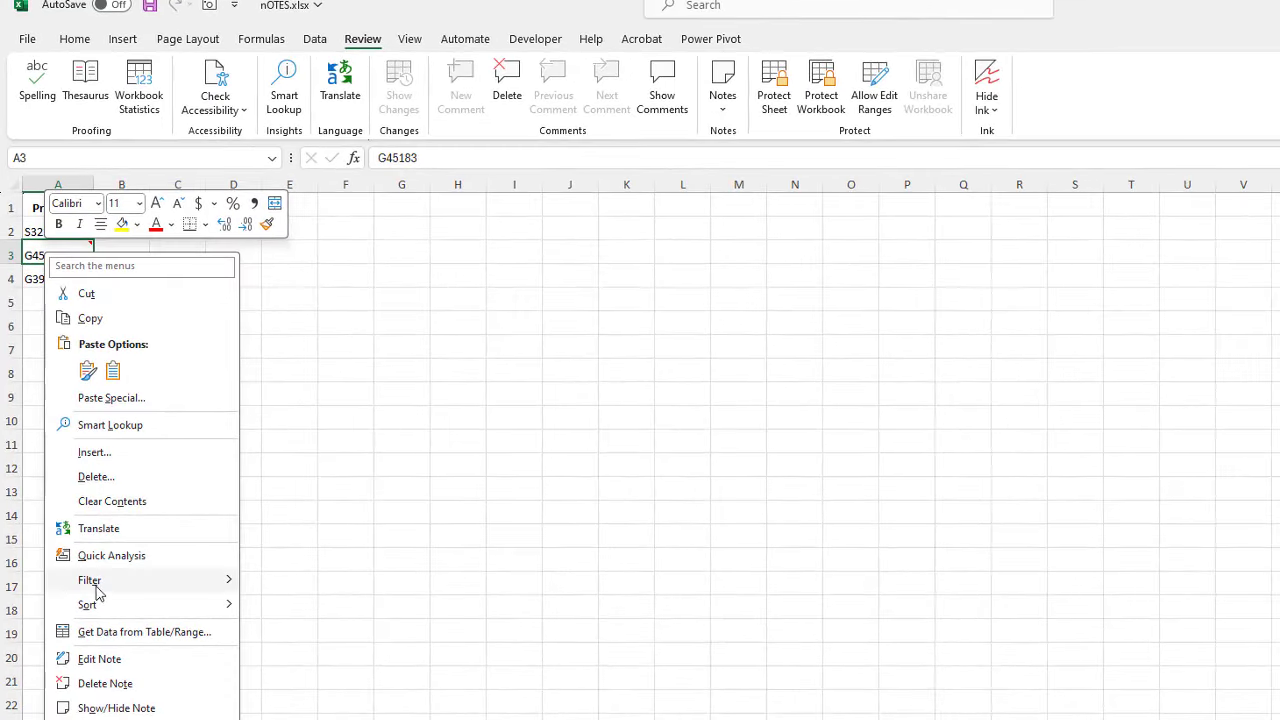
{"action": "left_click", "coordinate": [101, 658]}
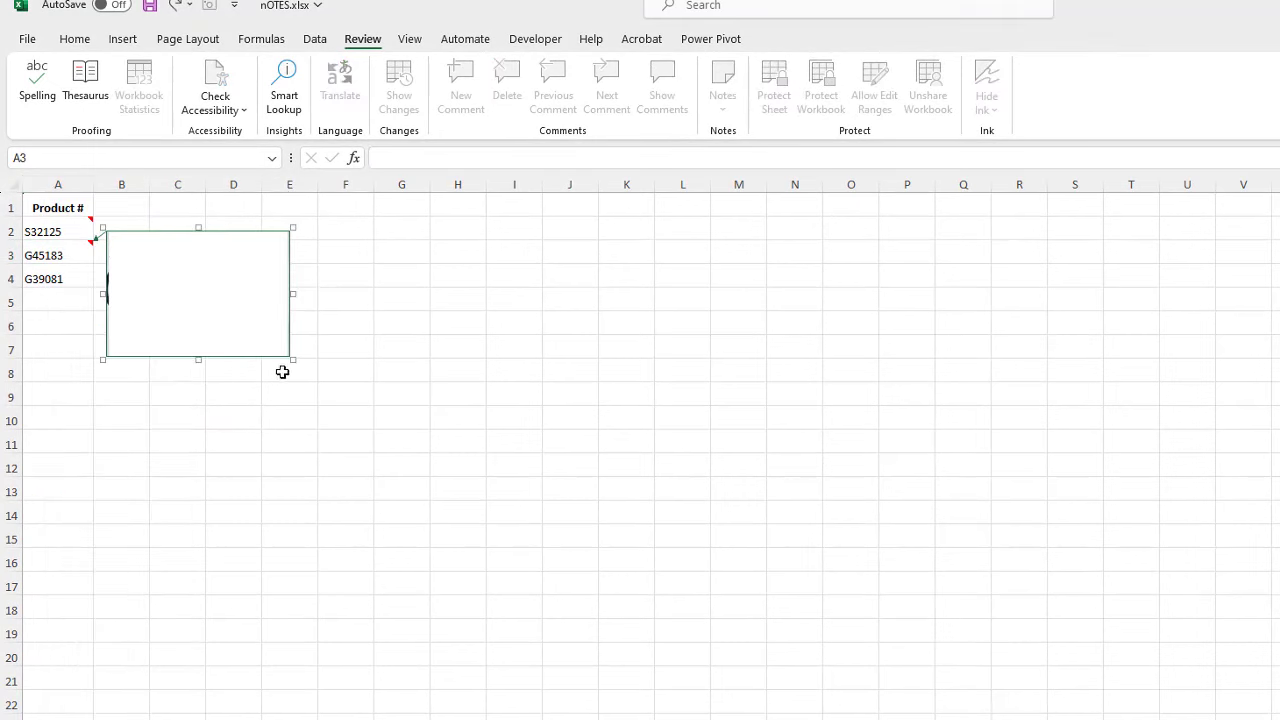
{"action": "left_click_drag", "start_coordinate": [289, 360], "coordinate": [361, 423]}
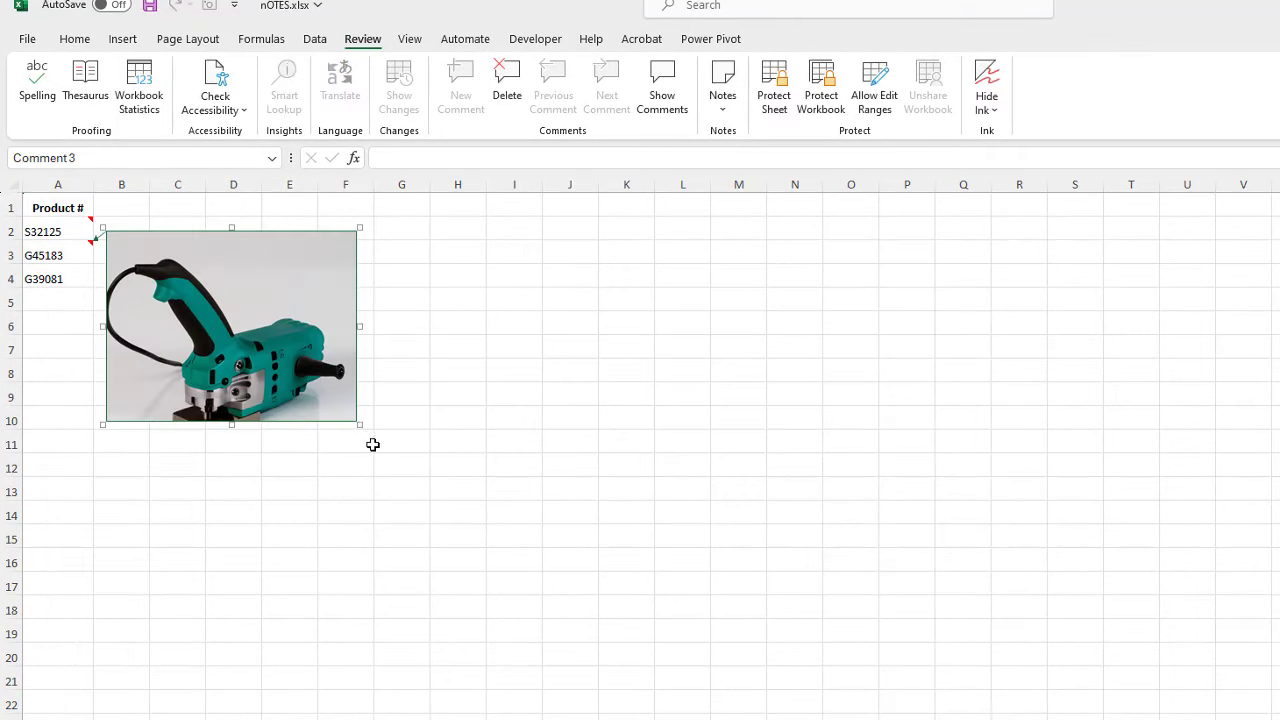
{"action": "left_click", "coordinate": [77, 348]}
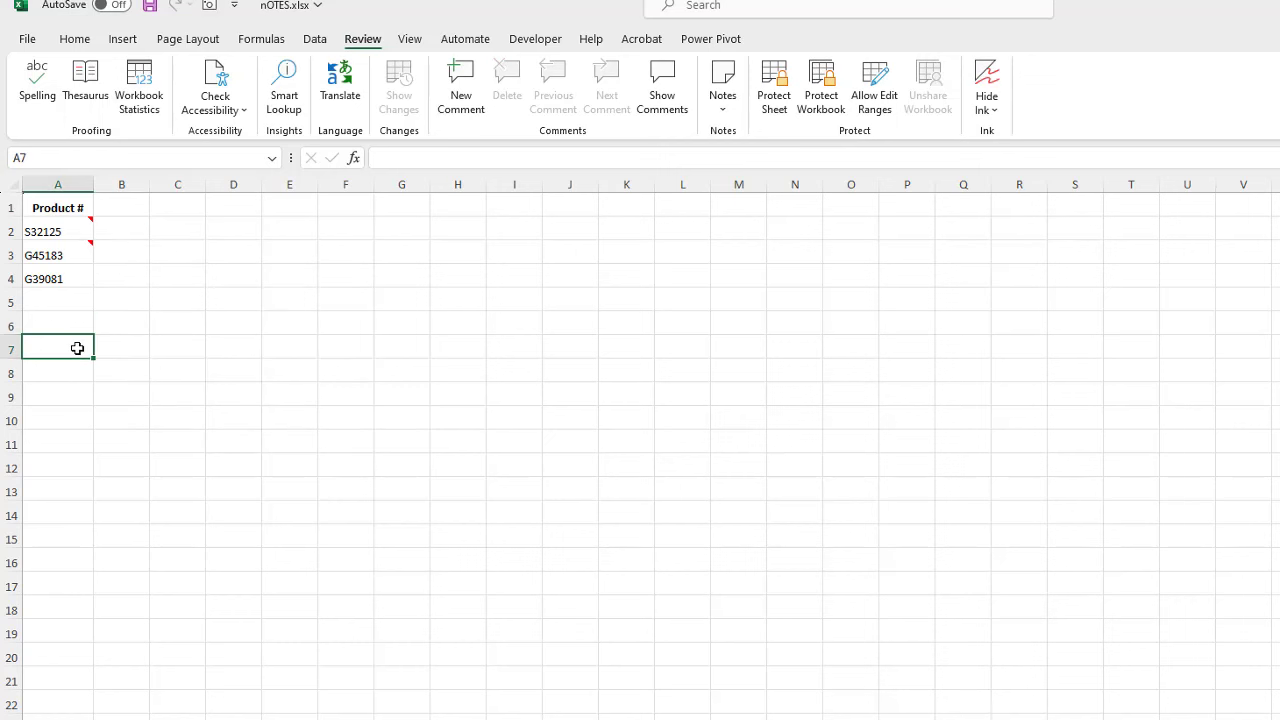
{"action": "left_click", "coordinate": [74, 280]}
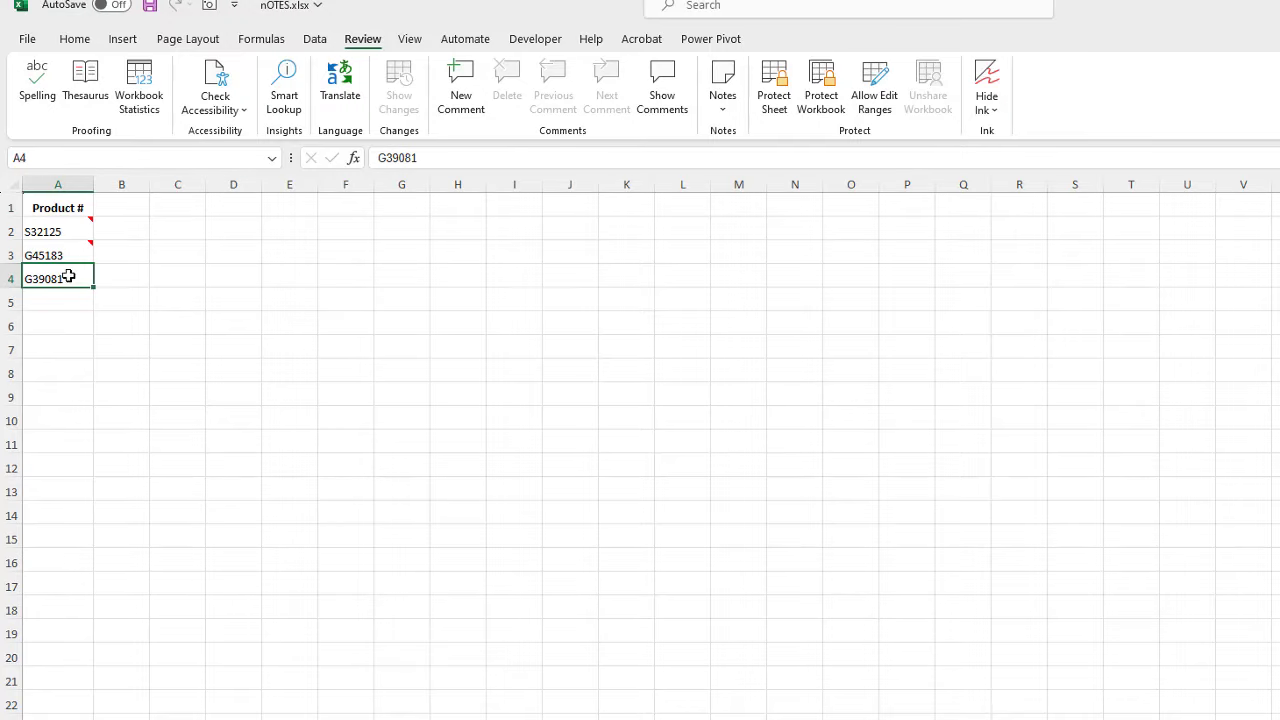
Step: Add a note to G39081 in A4, replacing the author line with 'Drill'
{"action": "right_click", "coordinate": [74, 280]}
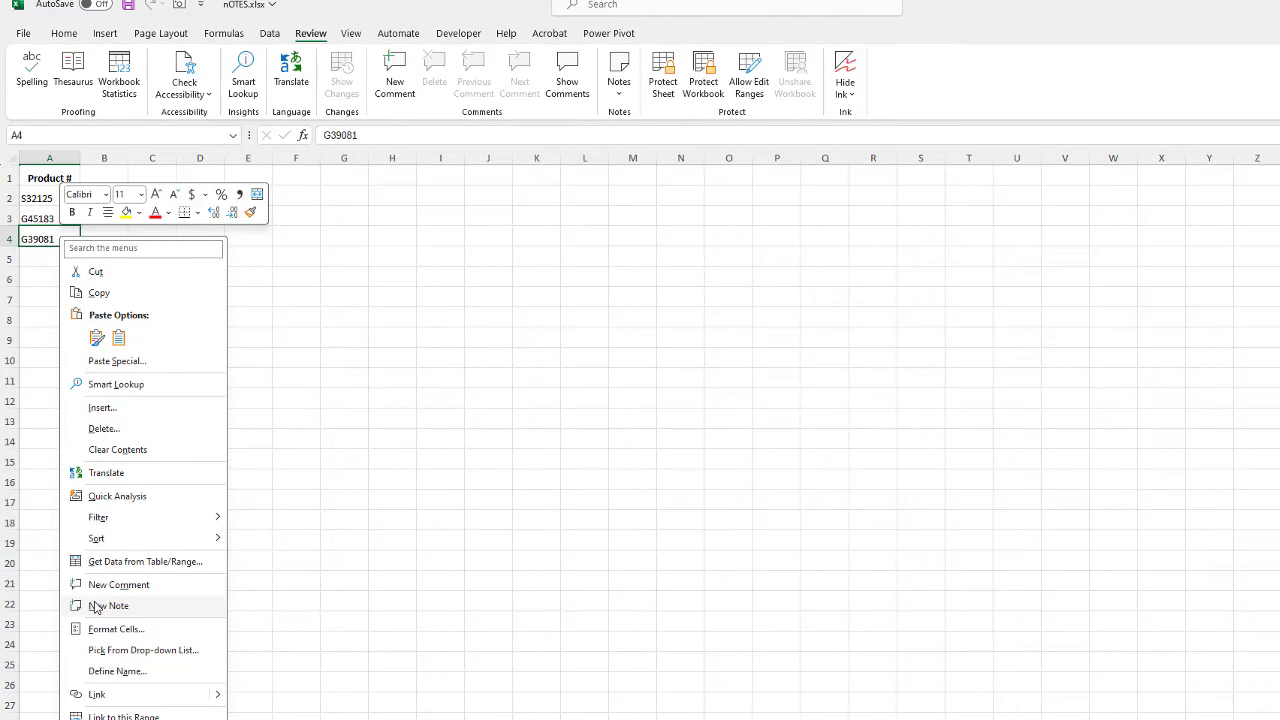
{"action": "left_click", "coordinate": [95, 607]}
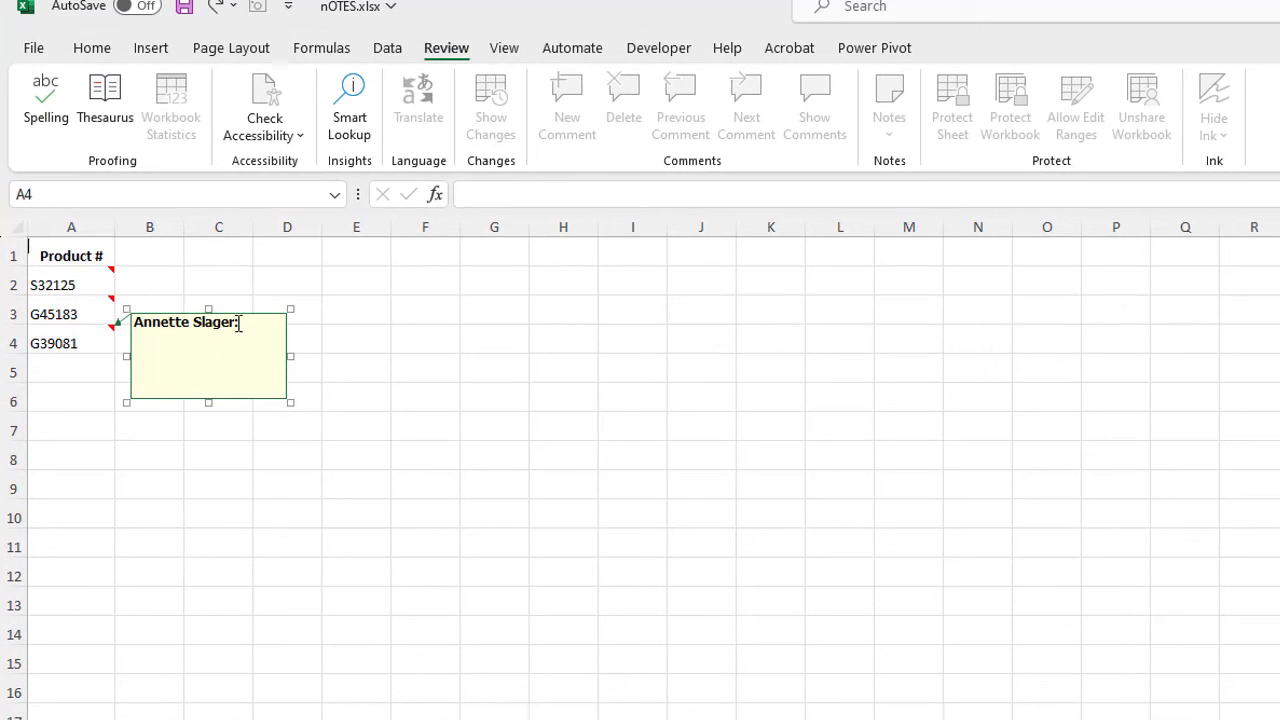
{"action": "left_click_drag", "start_coordinate": [239, 323], "coordinate": [140, 326]}
{"action": "type", "text": "Drill"}
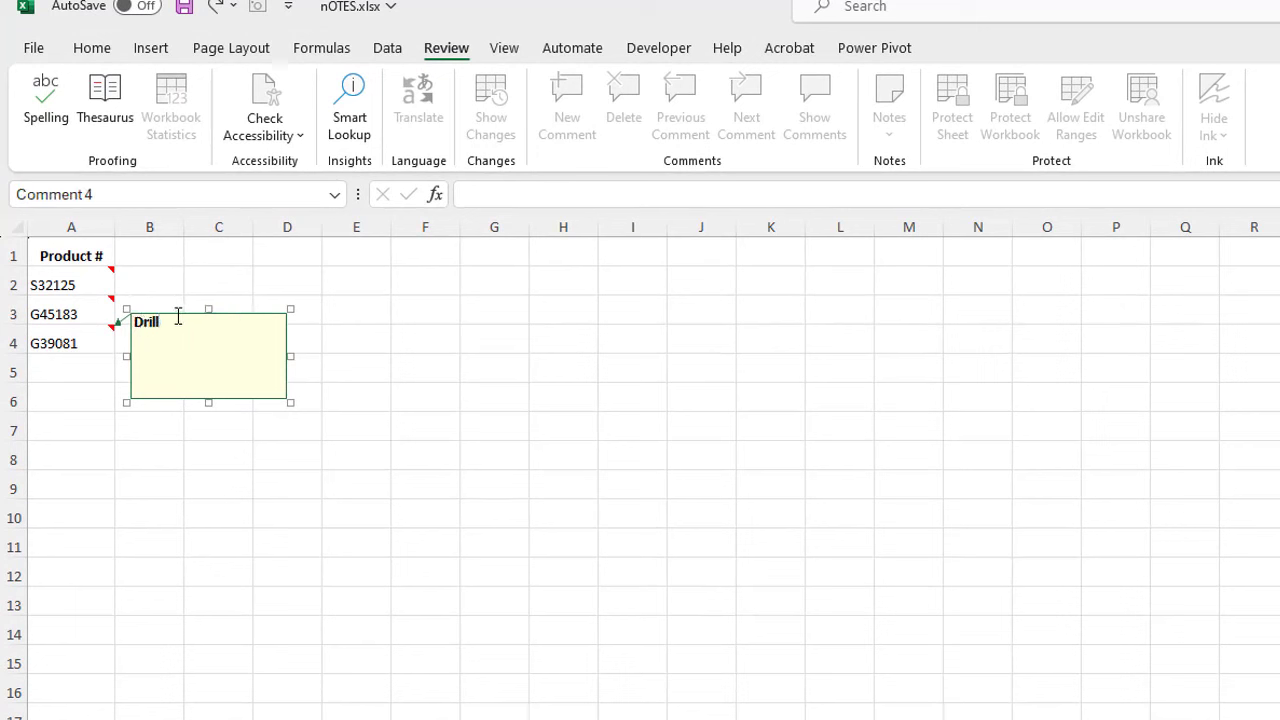
Step: Set Drill.jpg from file as the G39081 note's picture fill, with aspect ratio locked
{"action": "right_click", "coordinate": [176, 314]}
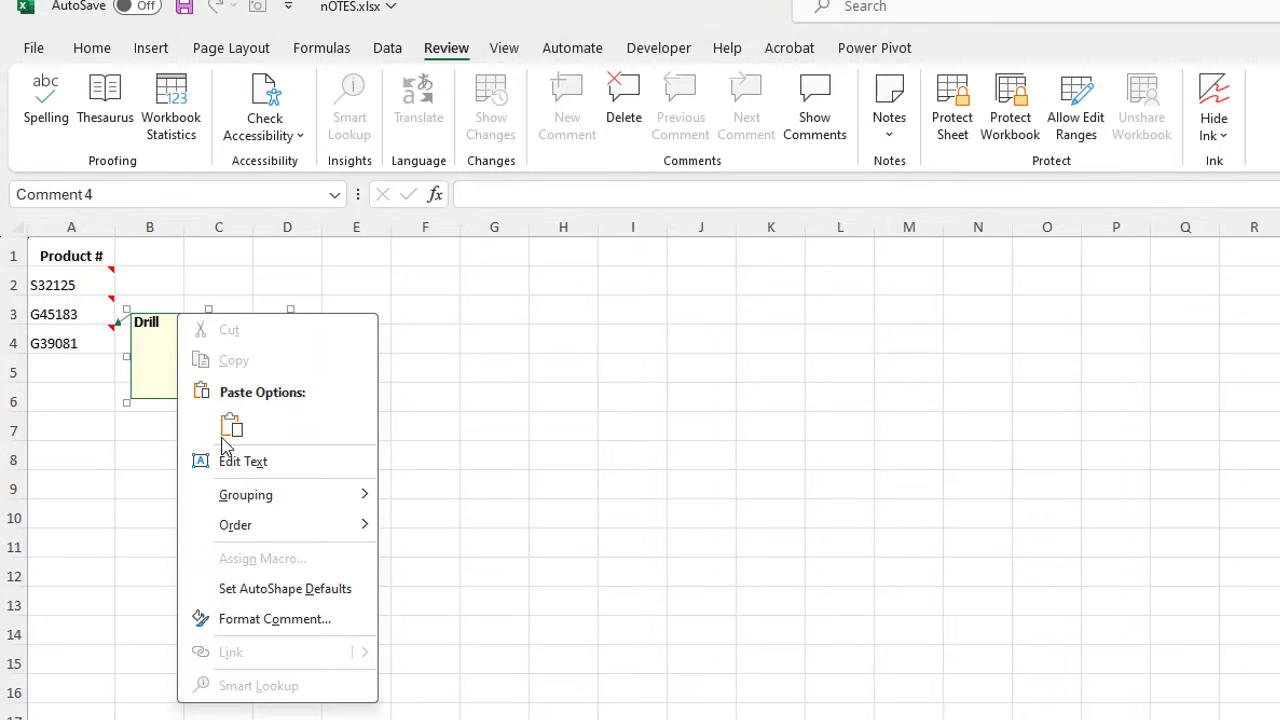
{"action": "left_click", "coordinate": [262, 619]}
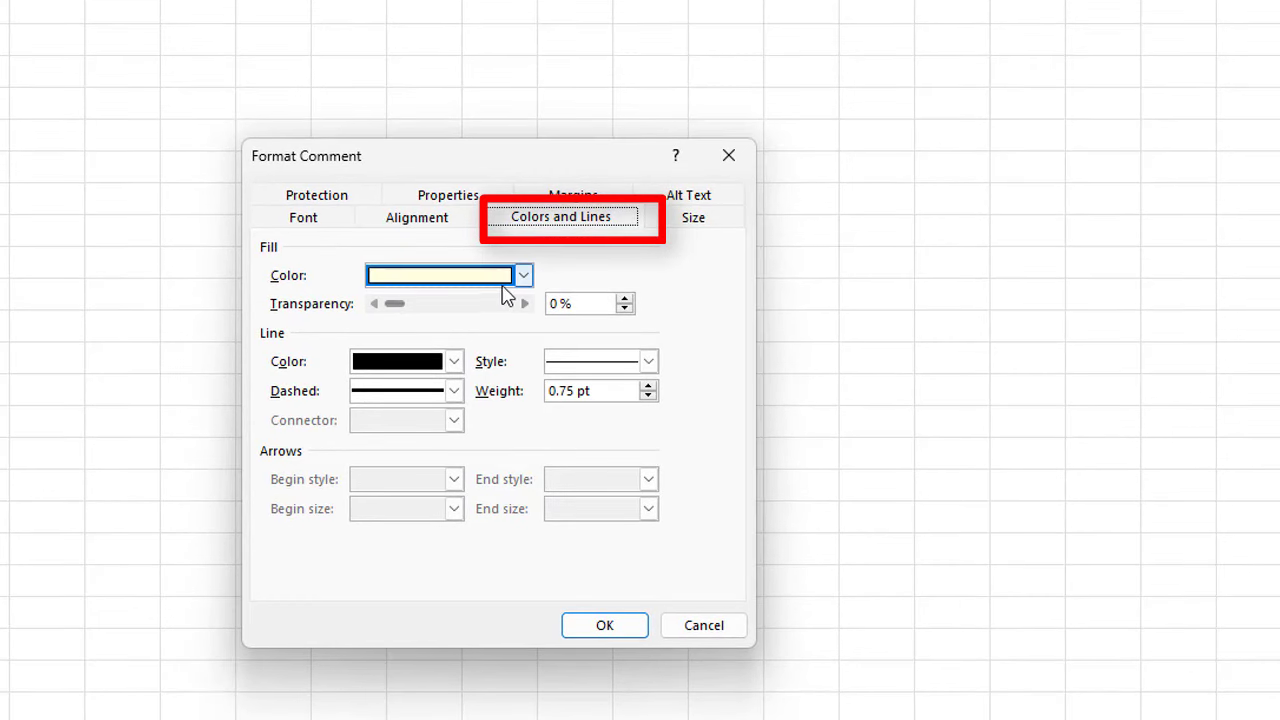
{"action": "left_click", "coordinate": [525, 278]}
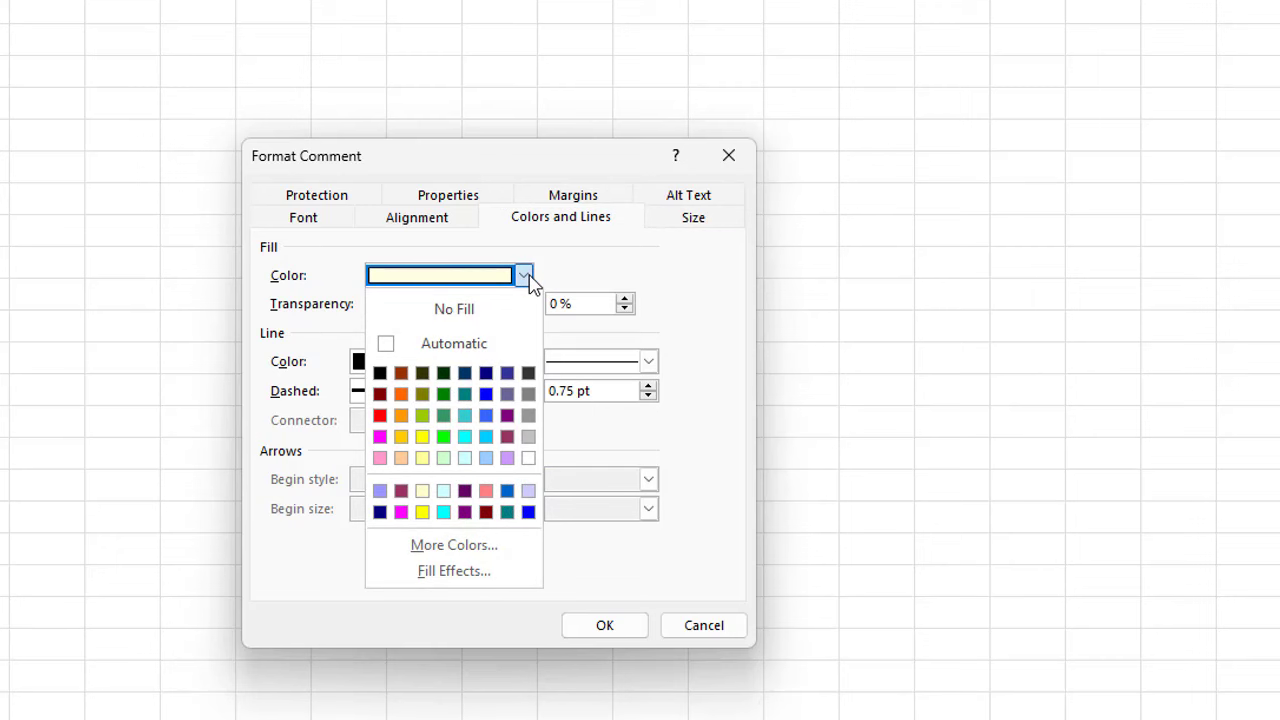
{"action": "left_click", "coordinate": [474, 573]}
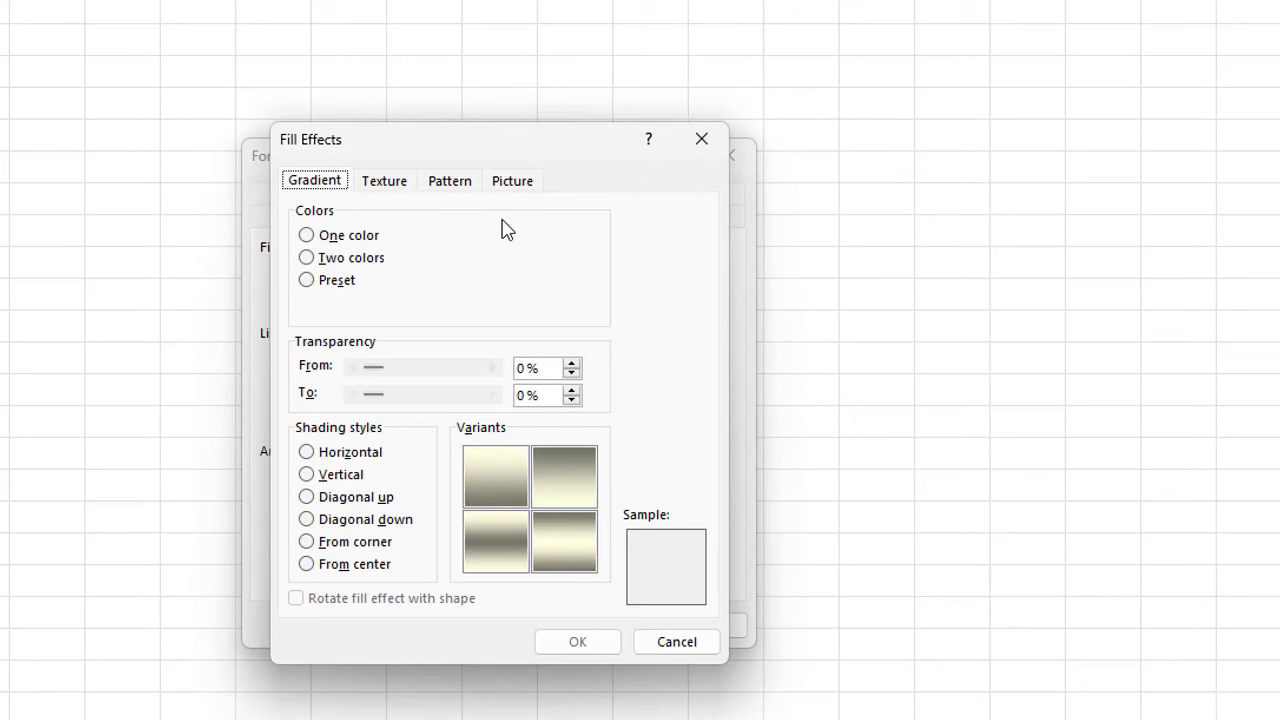
{"action": "left_click", "coordinate": [515, 186]}
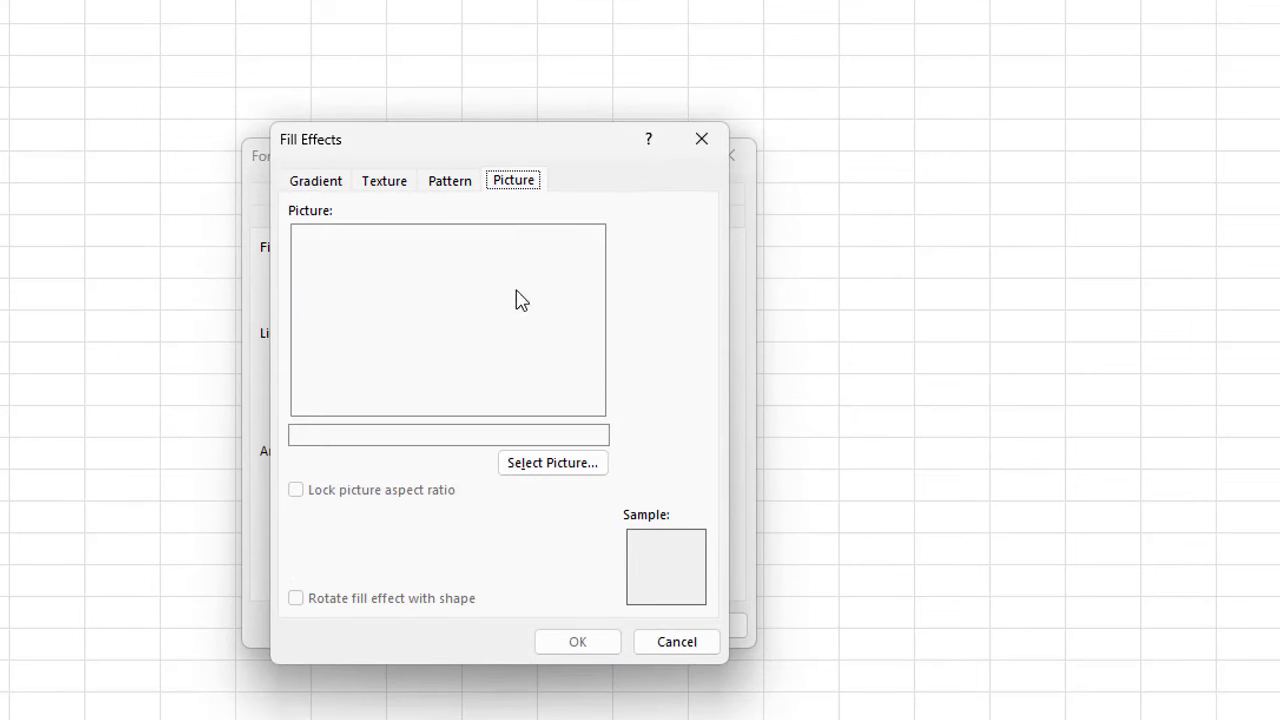
{"action": "left_click", "coordinate": [529, 463]}
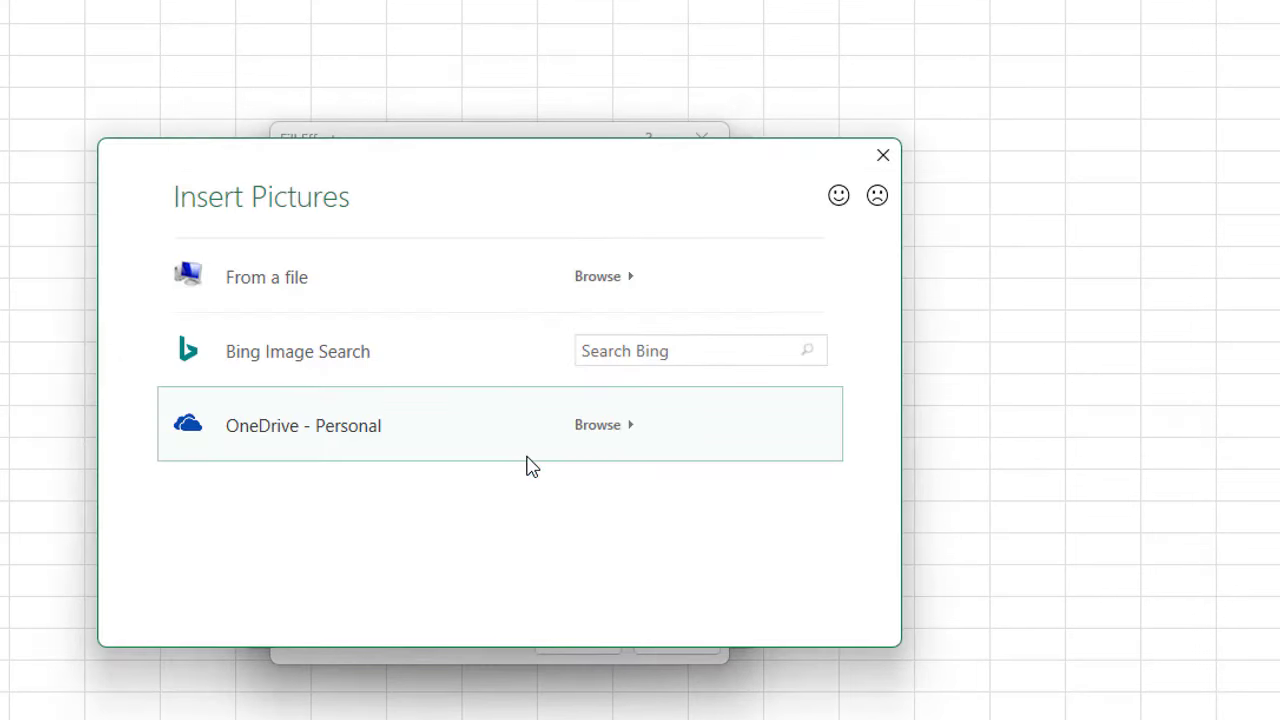
{"action": "left_click", "coordinate": [322, 289]}
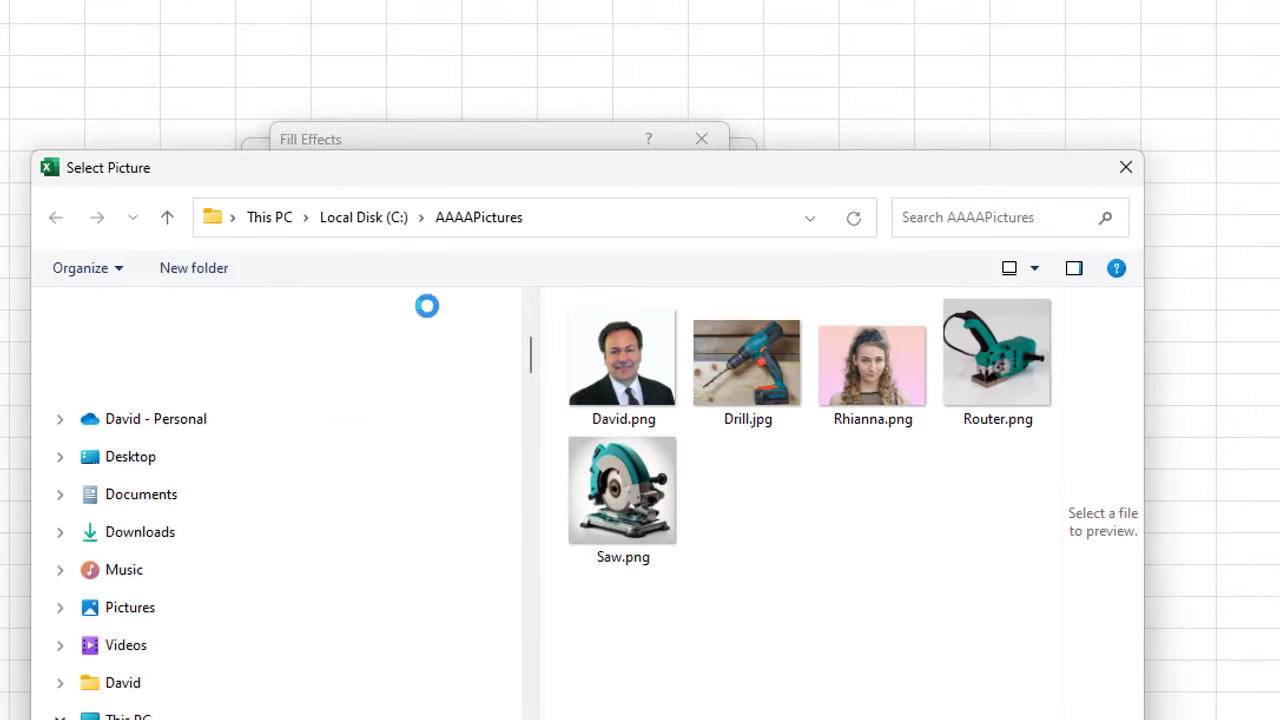
{"action": "left_click", "coordinate": [748, 372]}
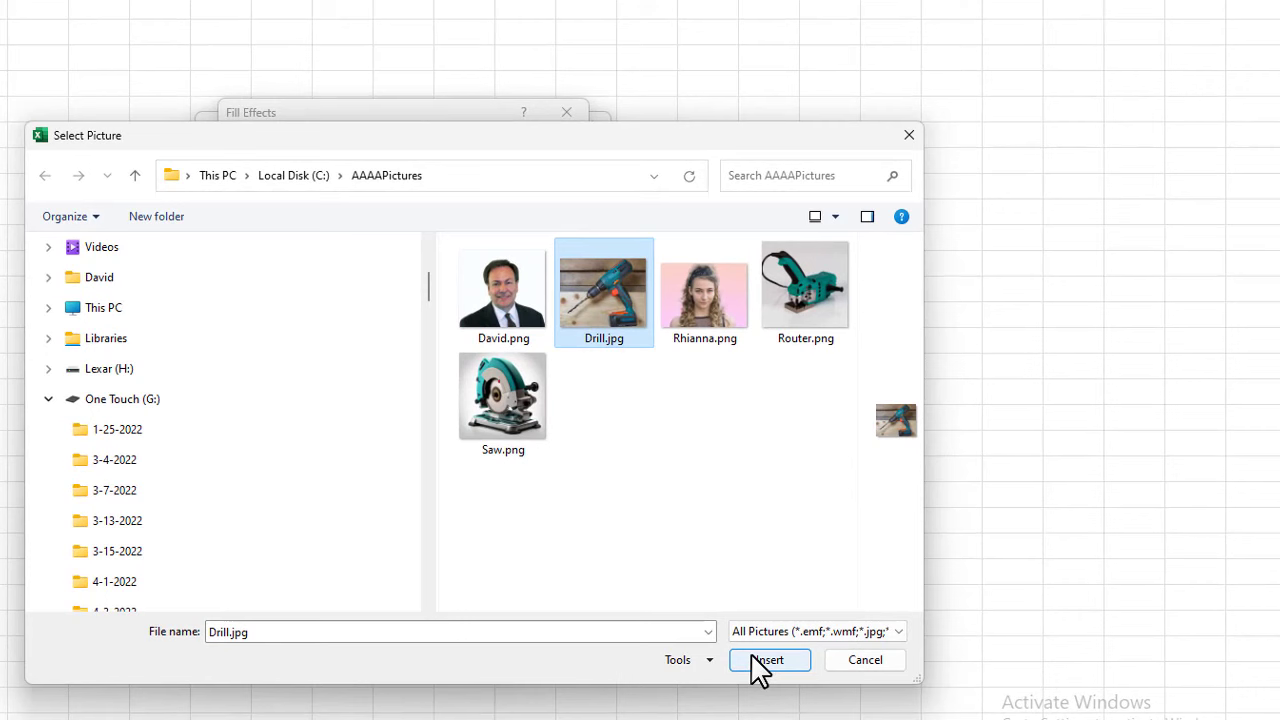
{"action": "left_click", "coordinate": [760, 664]}
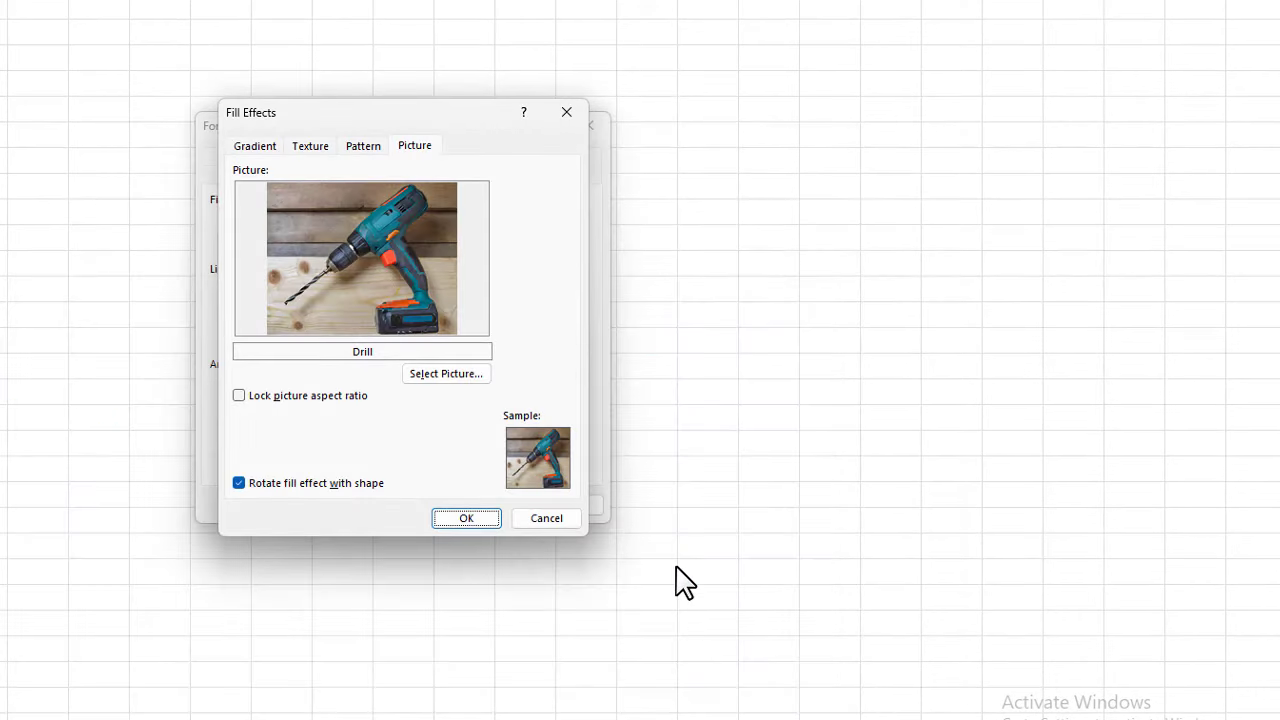
{"action": "left_click", "coordinate": [239, 396]}
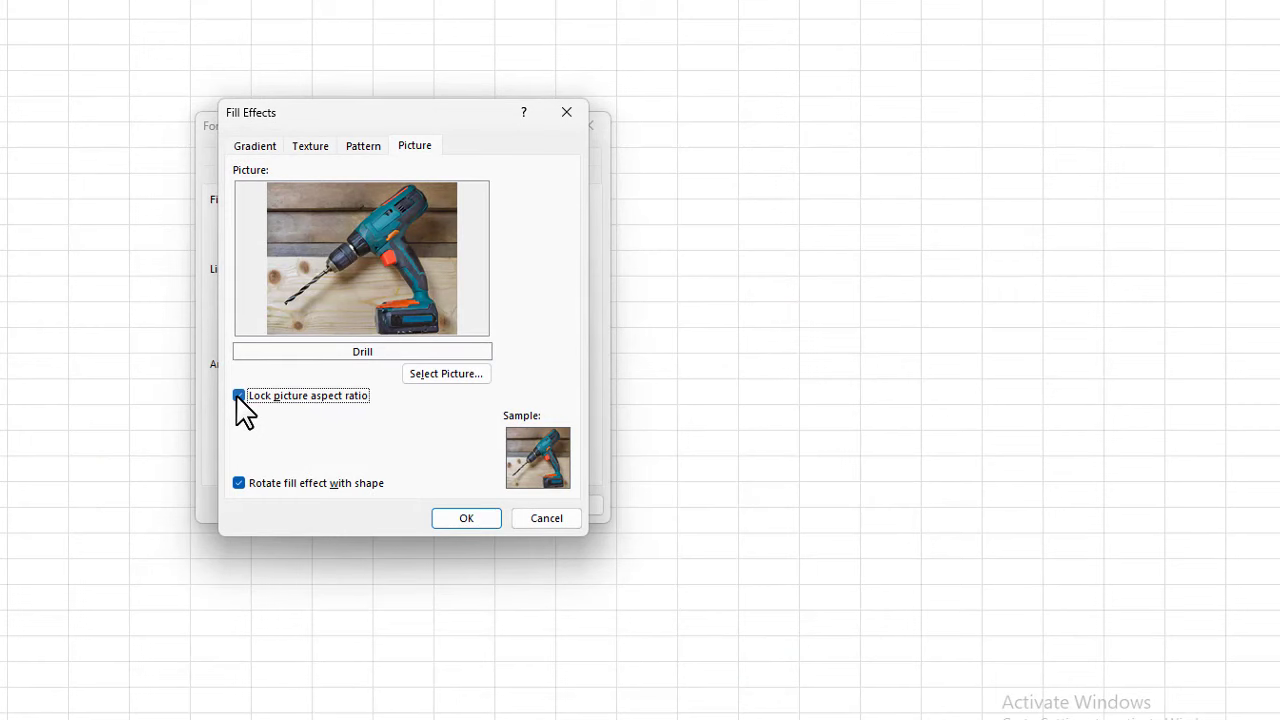
Step: Apply the Drill picture fill and enlarge the G39081 note down to row 10
{"action": "left_click", "coordinate": [457, 516]}
{"action": "left_click", "coordinate": [457, 515]}
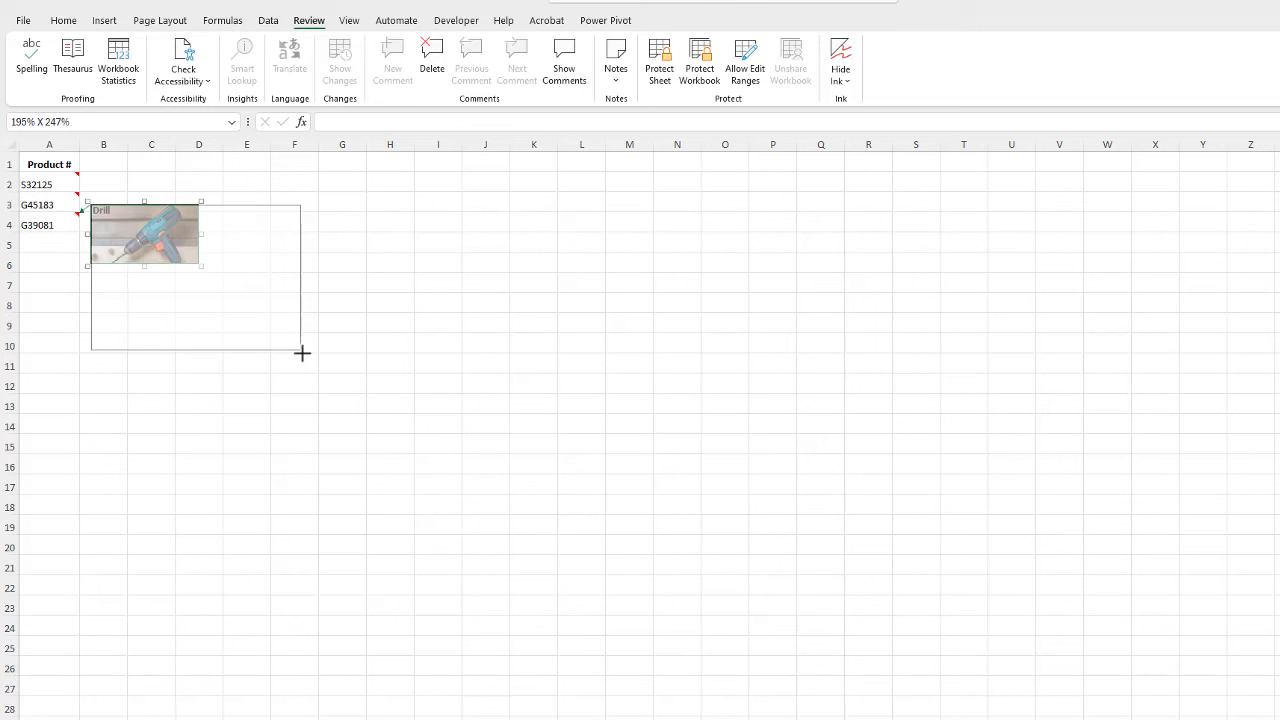
{"action": "left_click_drag", "start_coordinate": [302, 353], "coordinate": [303, 354]}
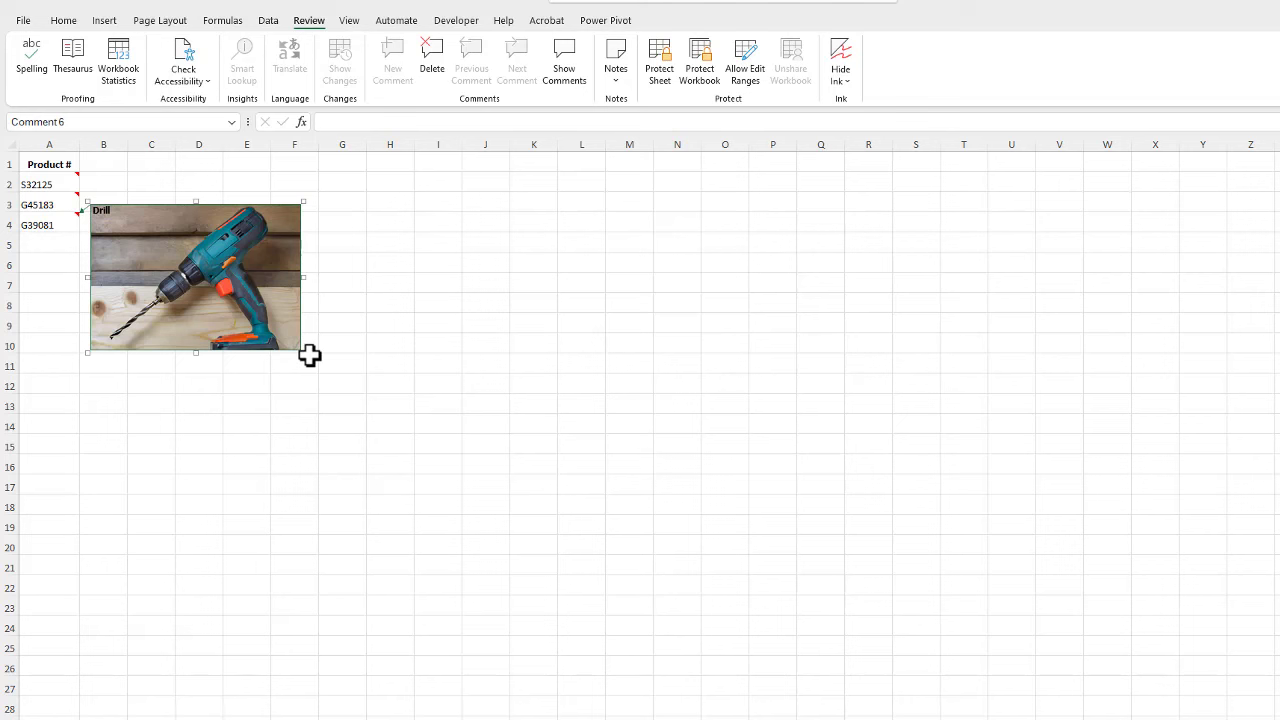
{"action": "left_click", "coordinate": [75, 222]}
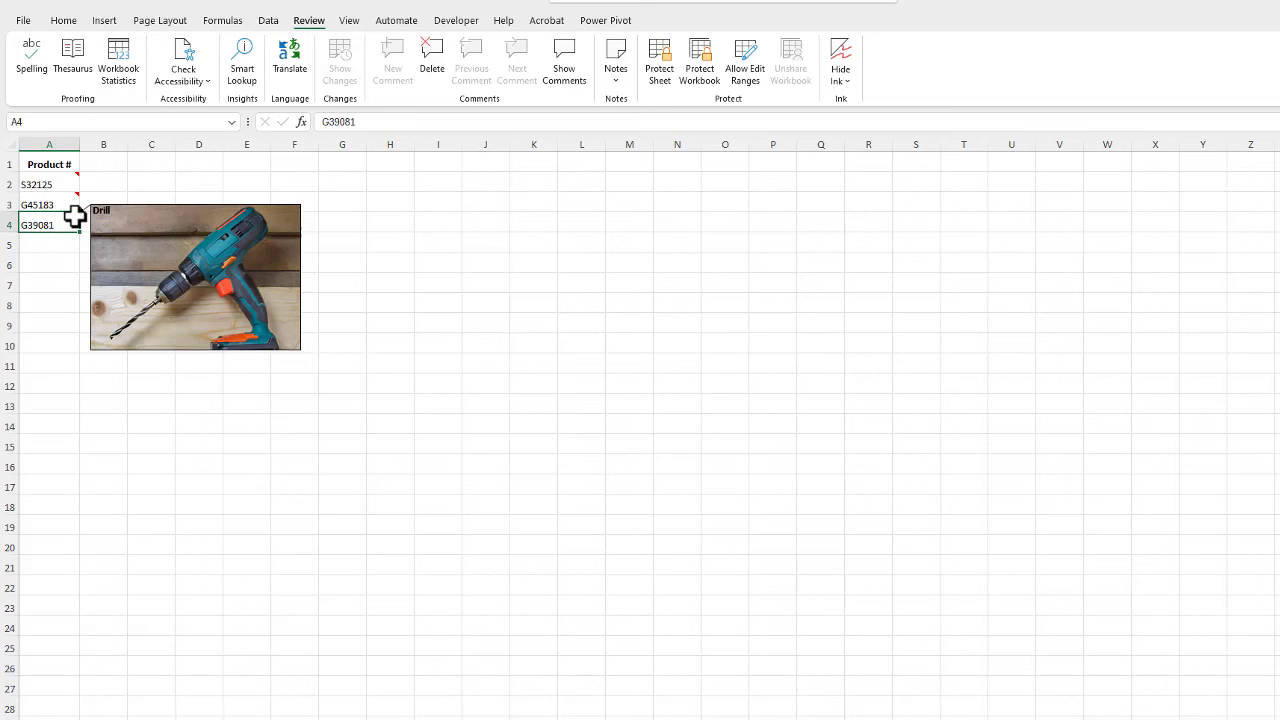
{"action": "mouse_move", "coordinate": [75, 180]}
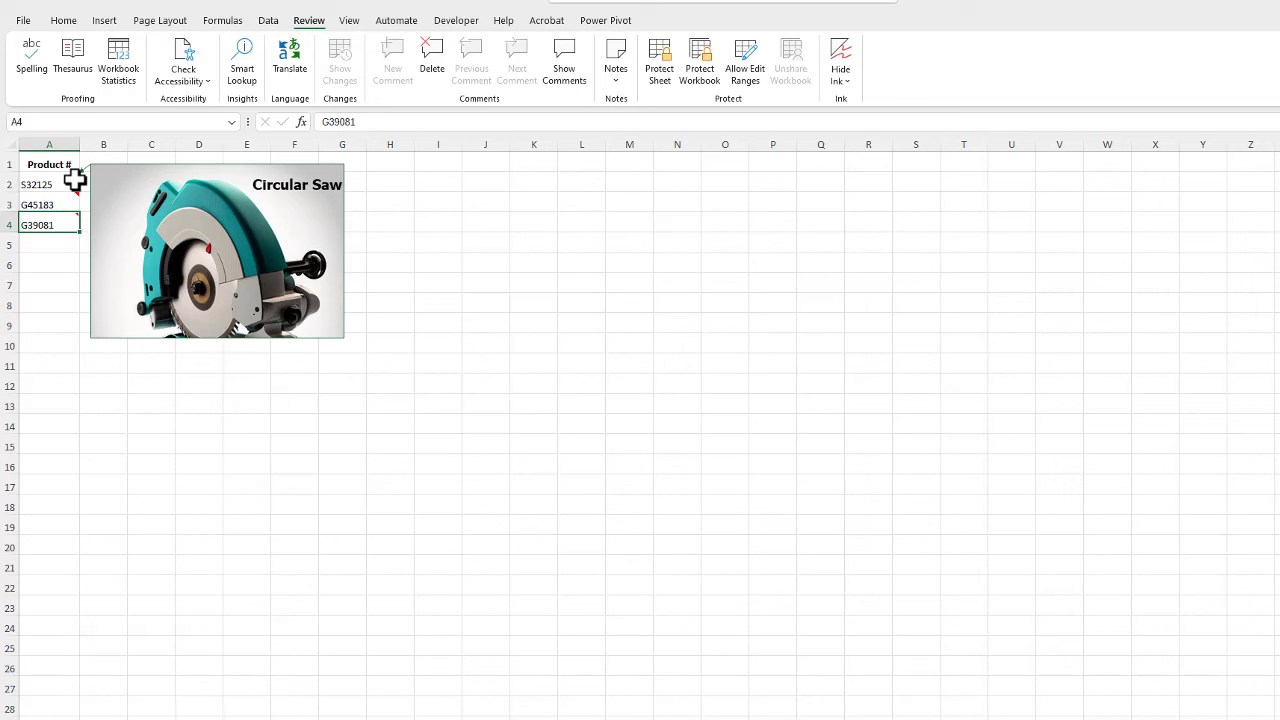
Step: Keep the S32125 Circular Saw note shown, and toggle the G45183 note on then off
{"action": "right_click", "coordinate": [66, 182]}
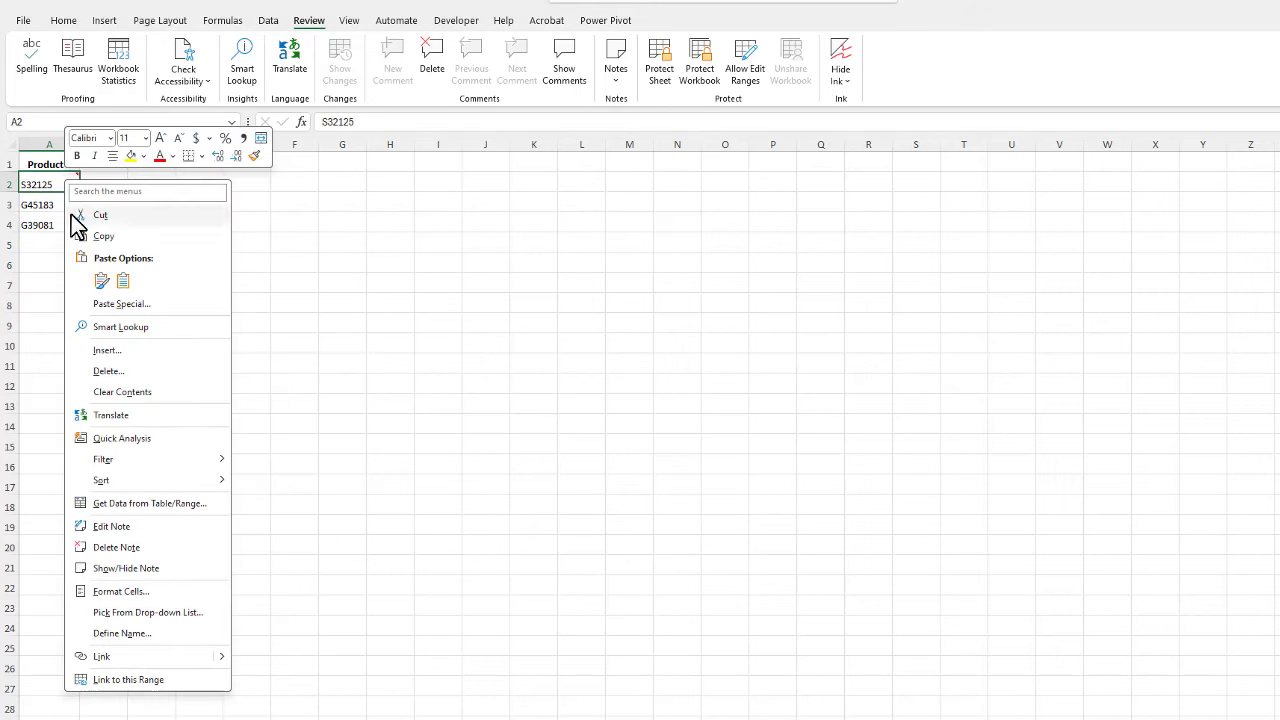
{"action": "left_click", "coordinate": [100, 569]}
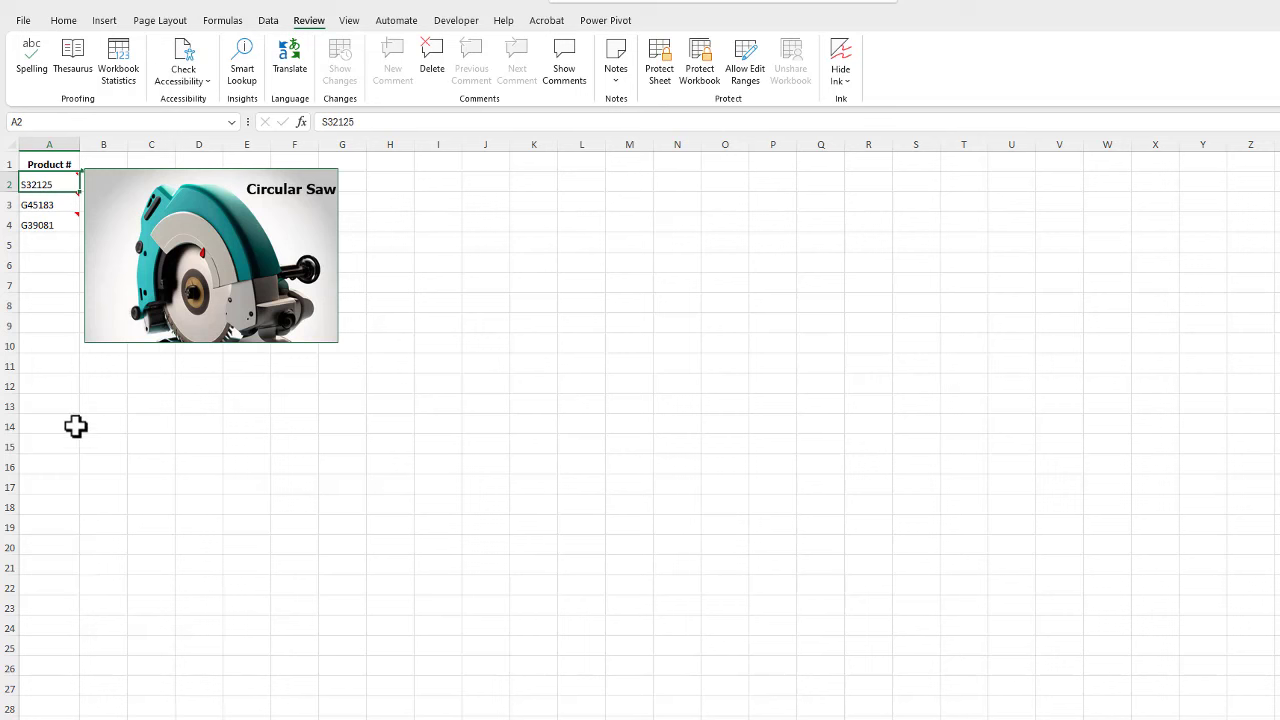
{"action": "right_click", "coordinate": [36, 208]}
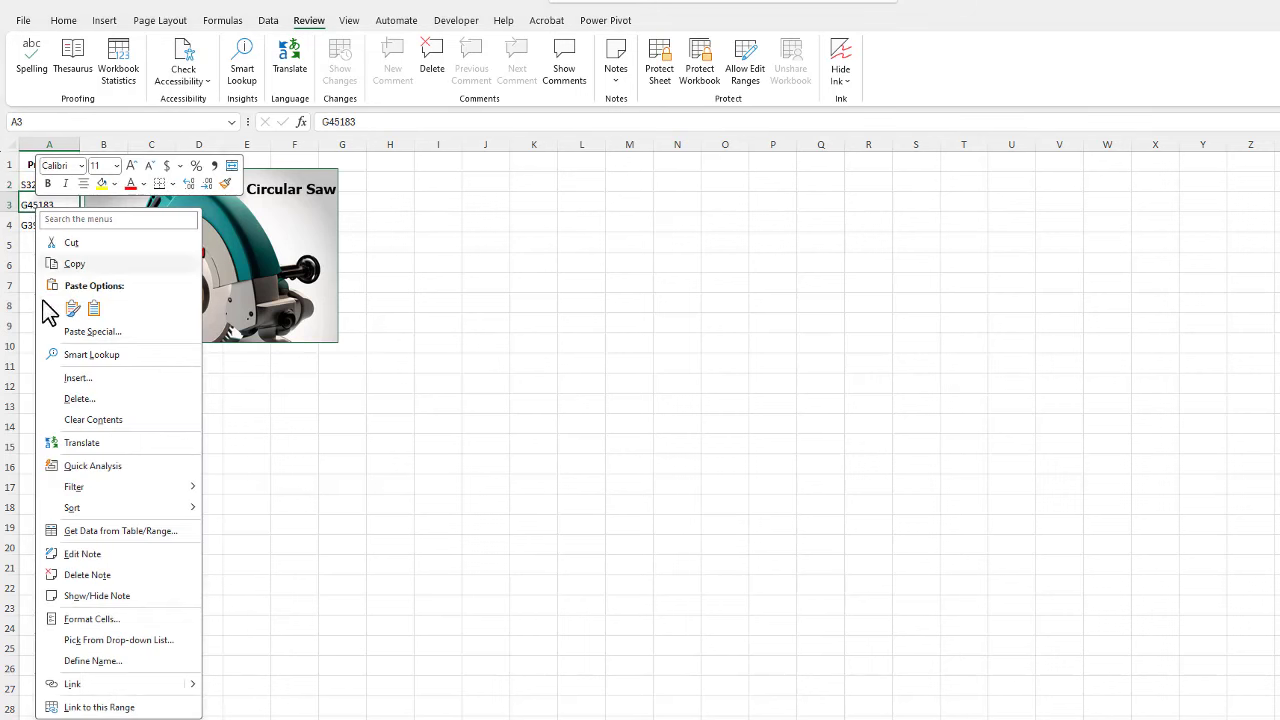
{"action": "left_click", "coordinate": [97, 596]}
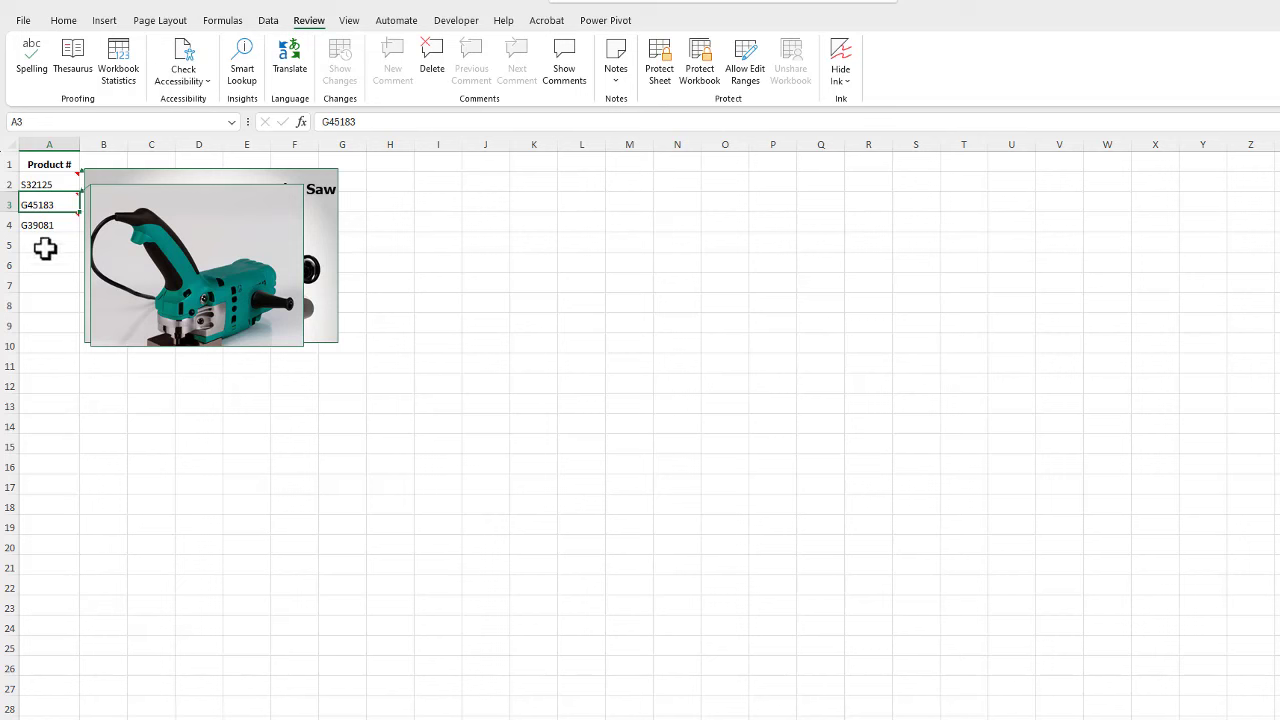
{"action": "right_click", "coordinate": [52, 206]}
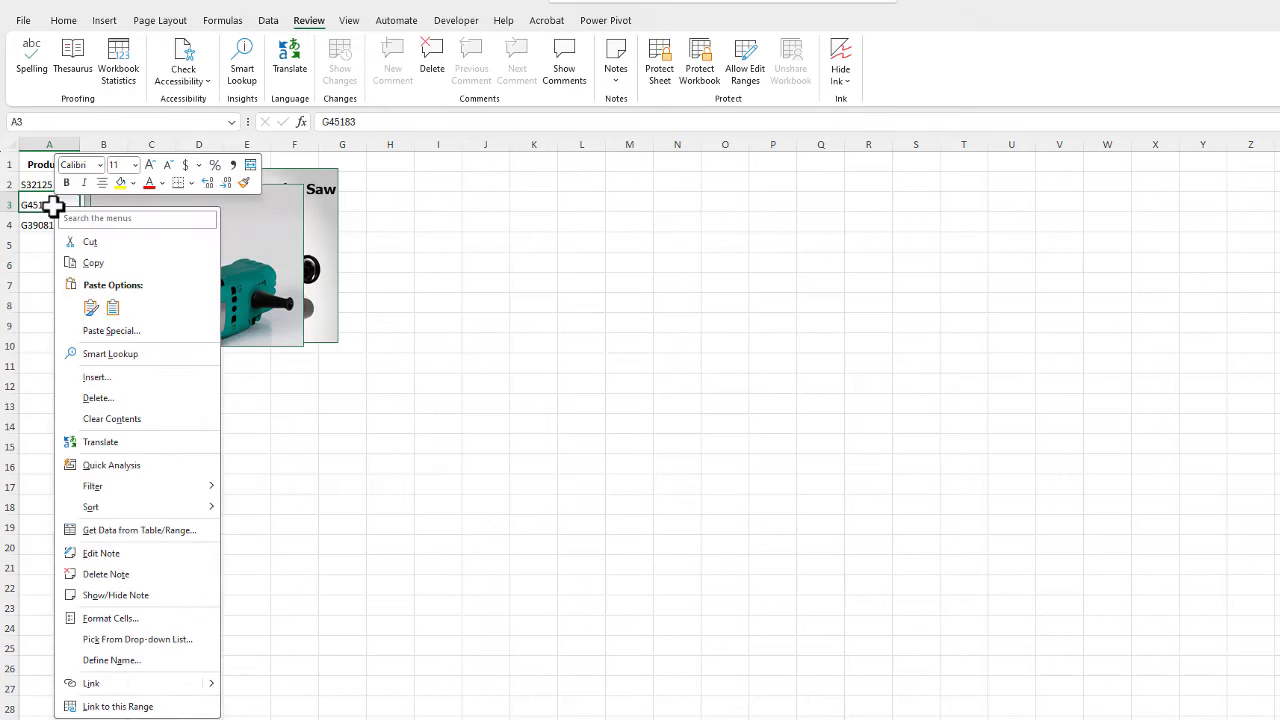
{"action": "left_click", "coordinate": [100, 595]}
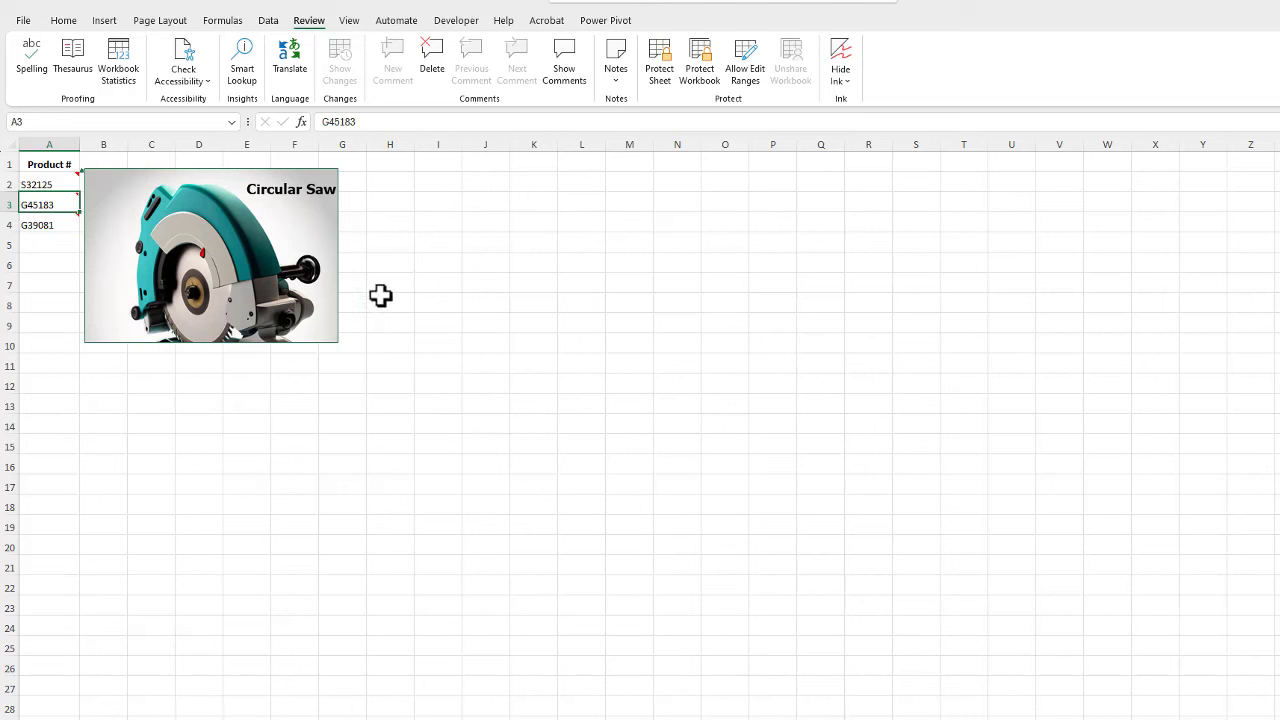
Step: Turn on Show All Notes to display every note, then turn it off again
{"action": "left_click", "coordinate": [616, 82]}
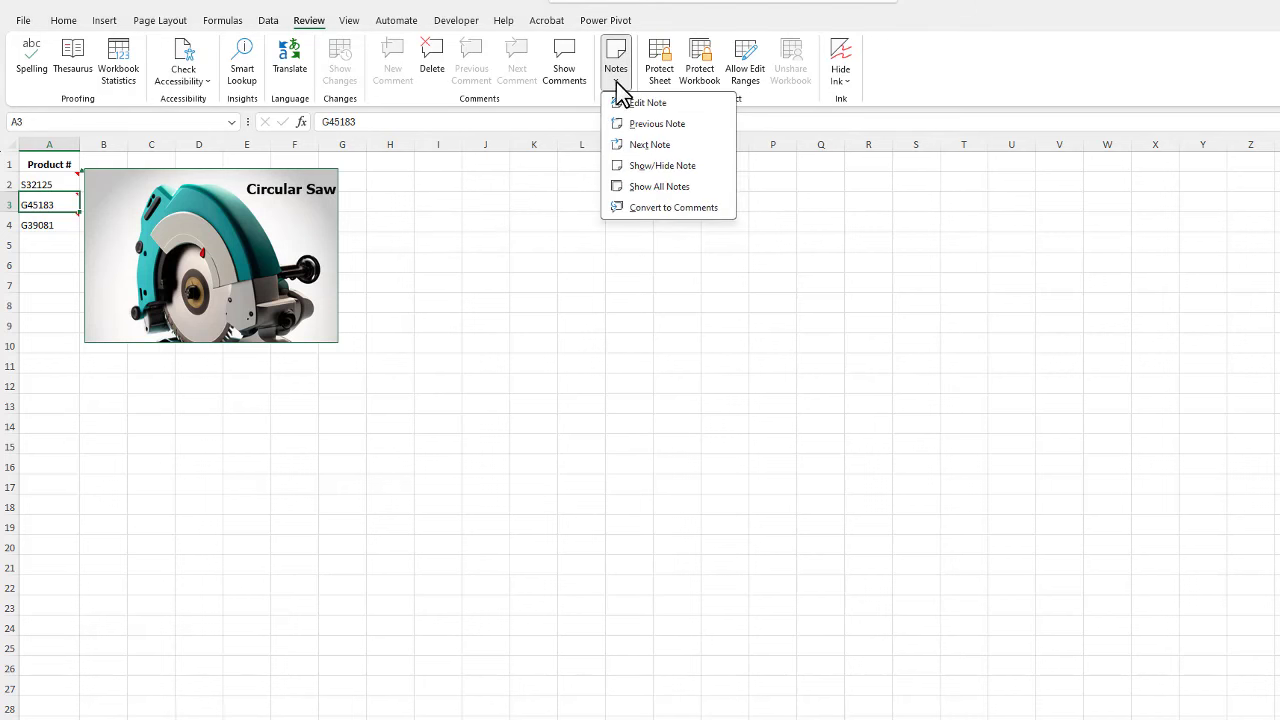
{"action": "left_click", "coordinate": [644, 187]}
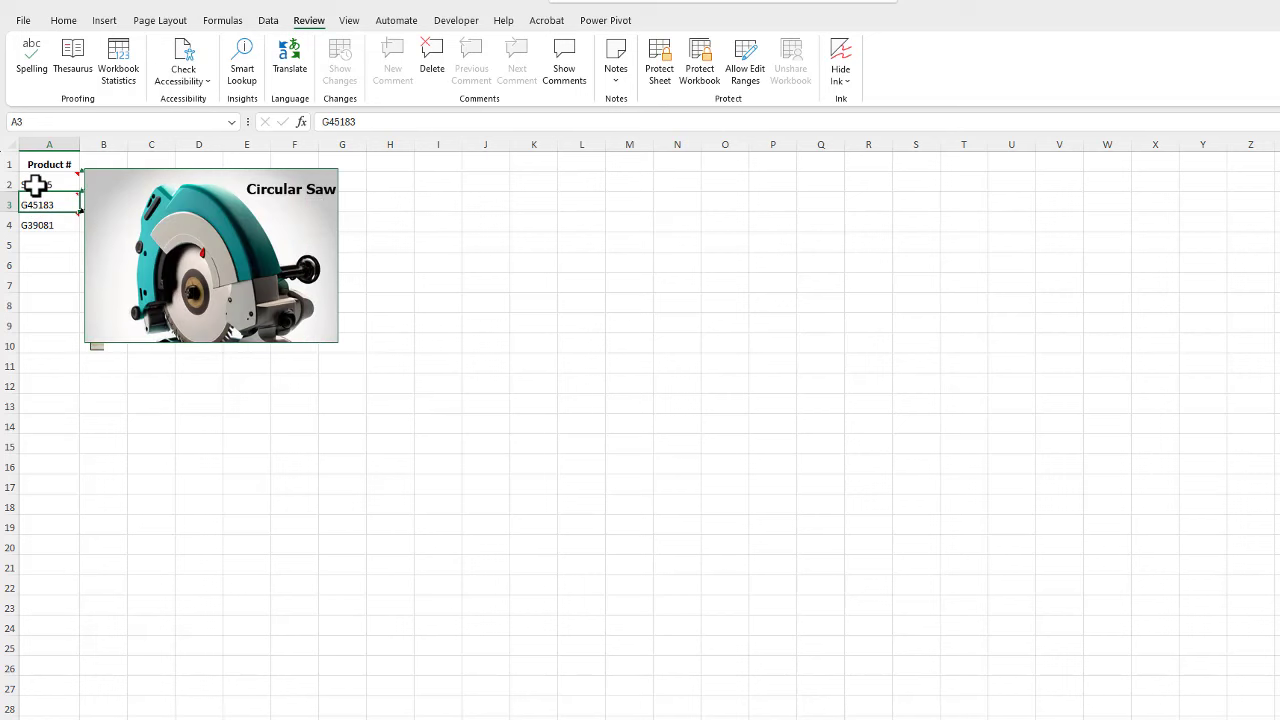
{"action": "mouse_move", "coordinate": [35, 198]}
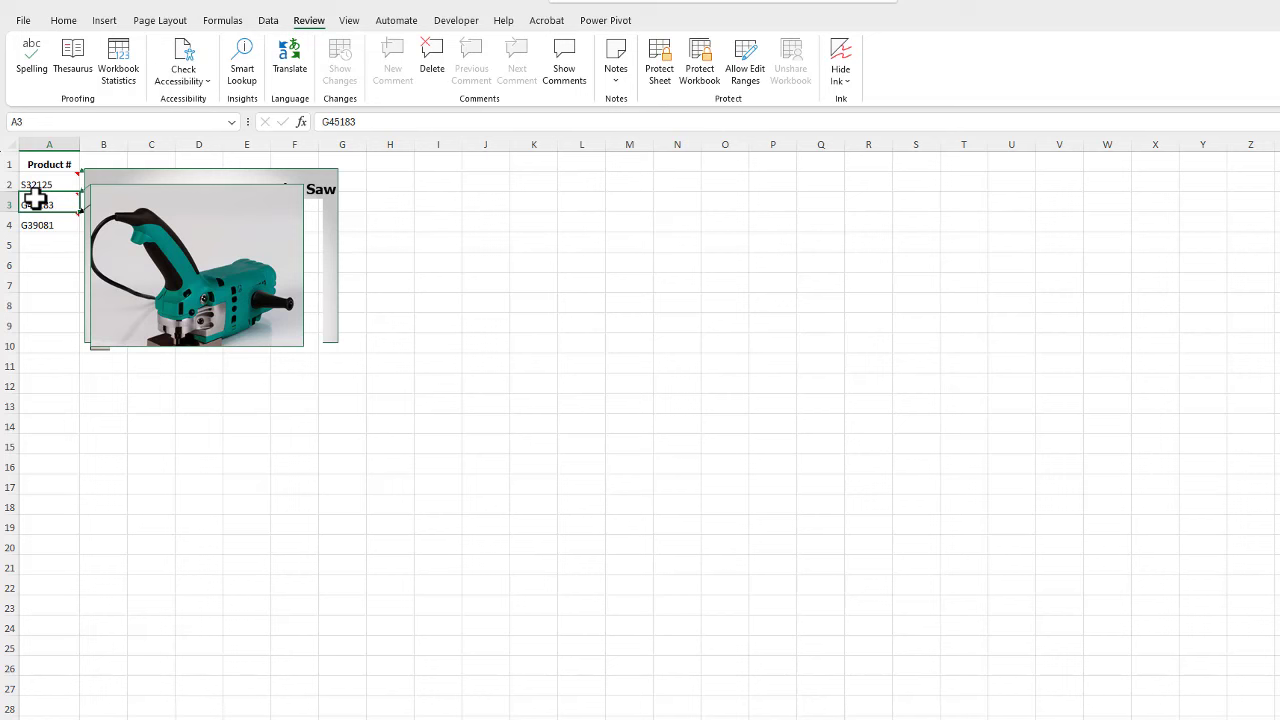
{"action": "left_click", "coordinate": [616, 88]}
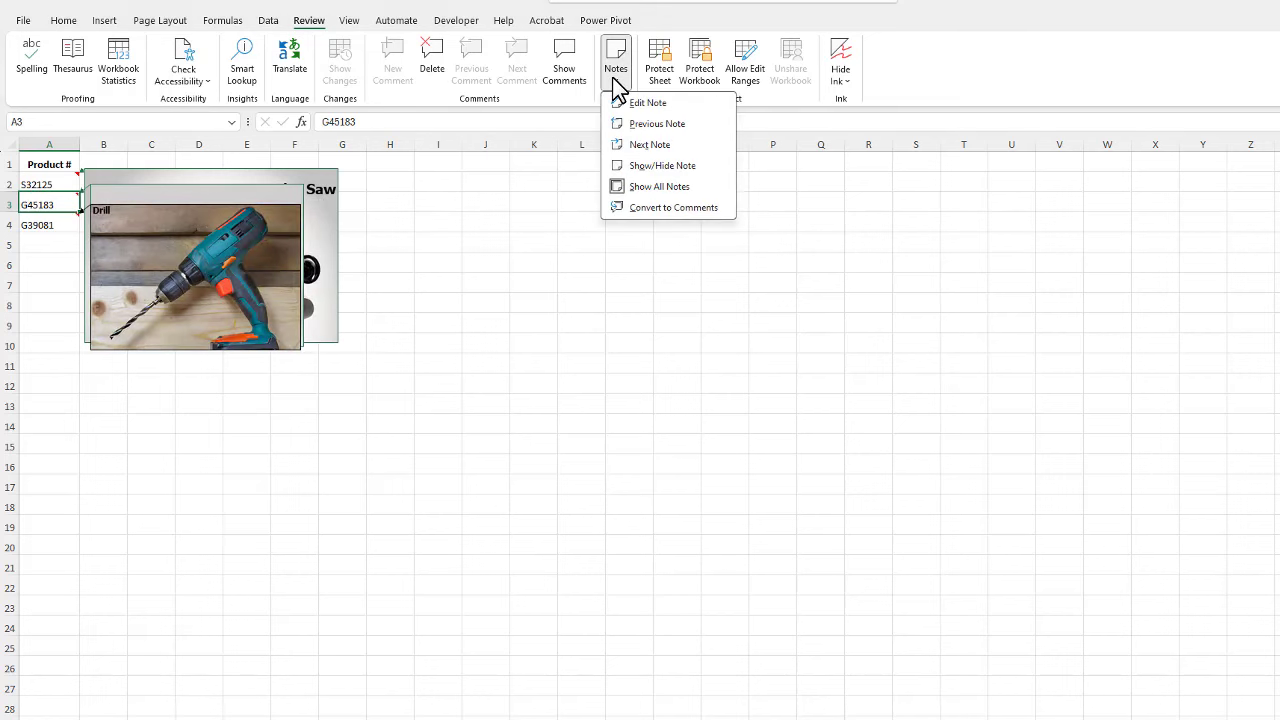
{"action": "left_click", "coordinate": [643, 186]}
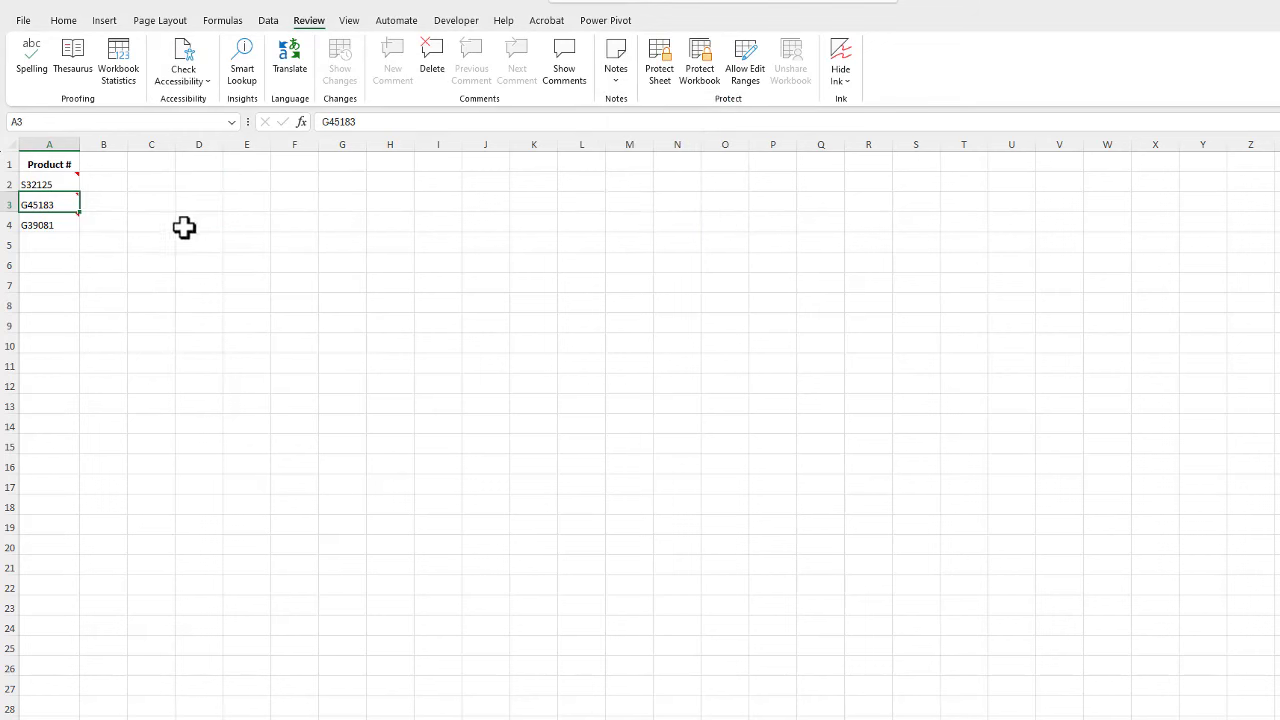
Step: Delete the Drill note from cell G39081 (A4)
{"action": "right_click", "coordinate": [38, 225]}
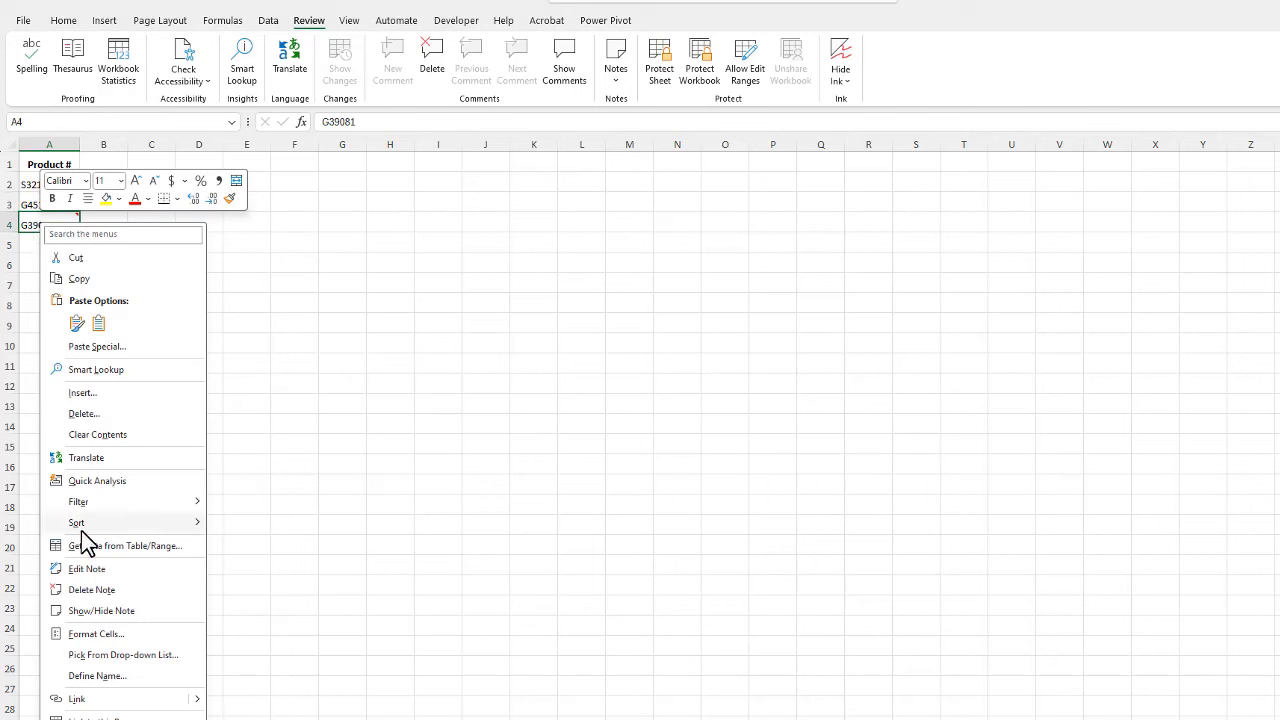
{"action": "left_click", "coordinate": [93, 590]}
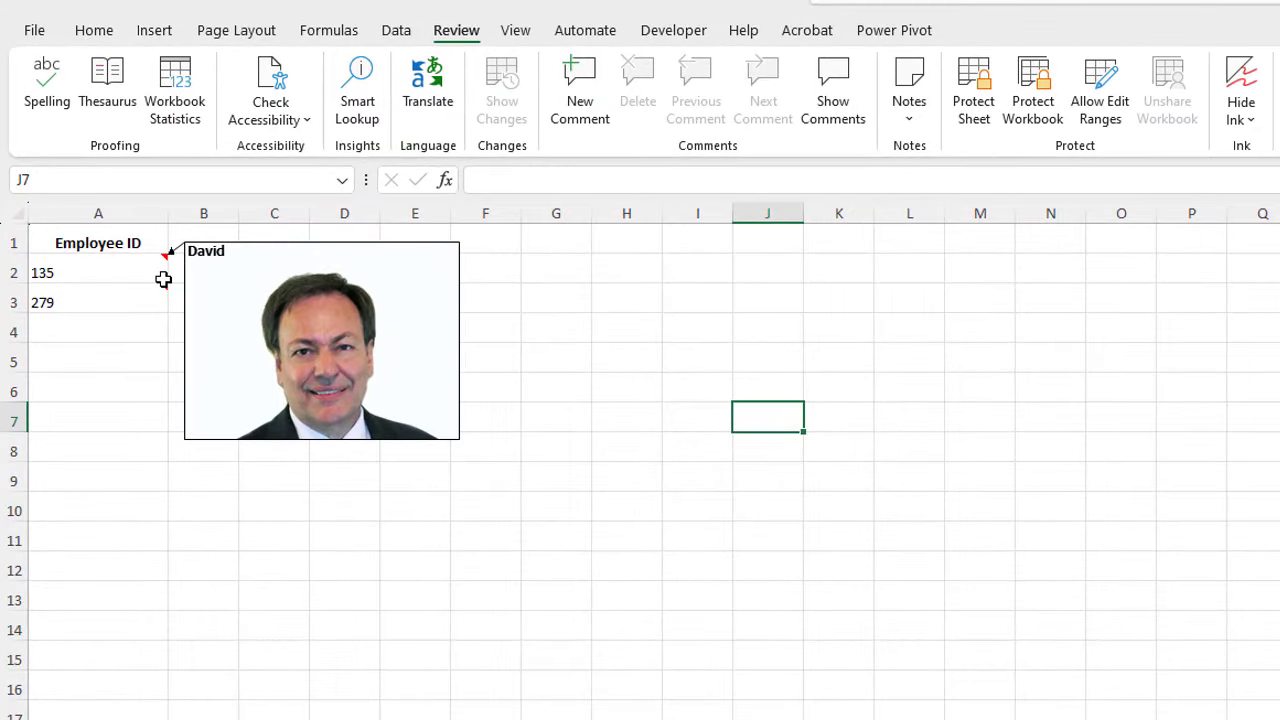
{"action": "mouse_move", "coordinate": [163, 290]}
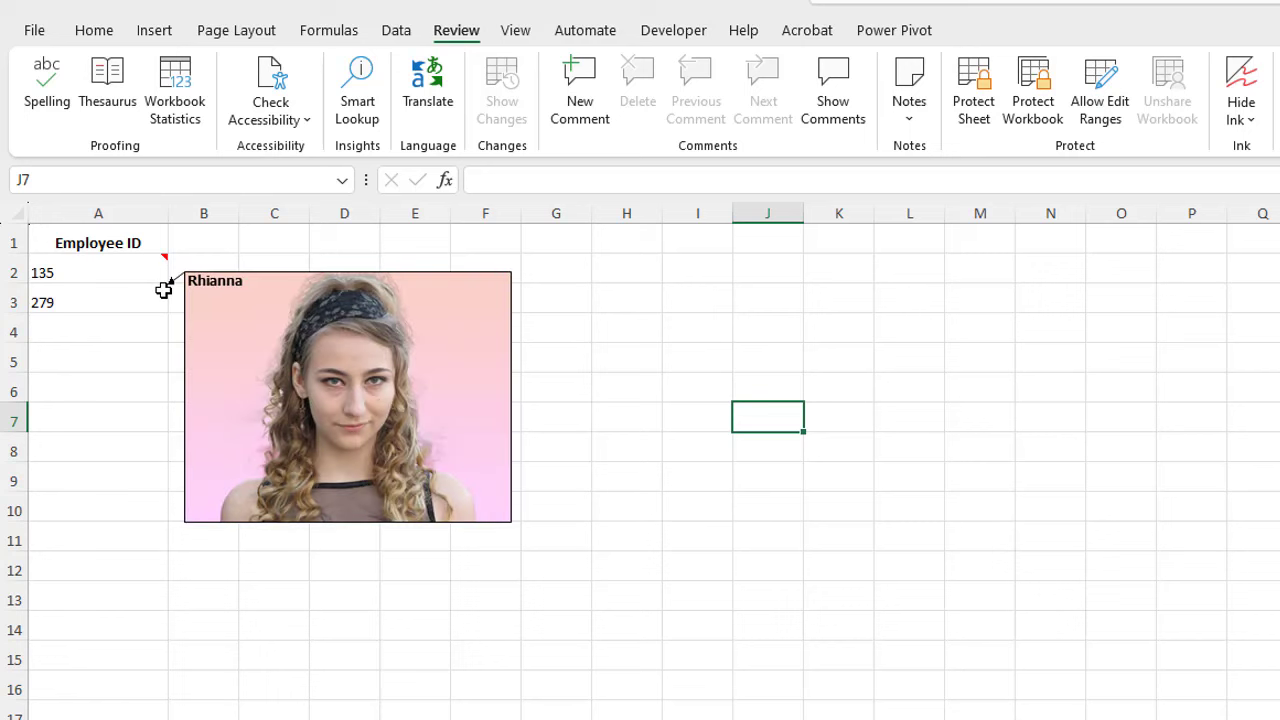